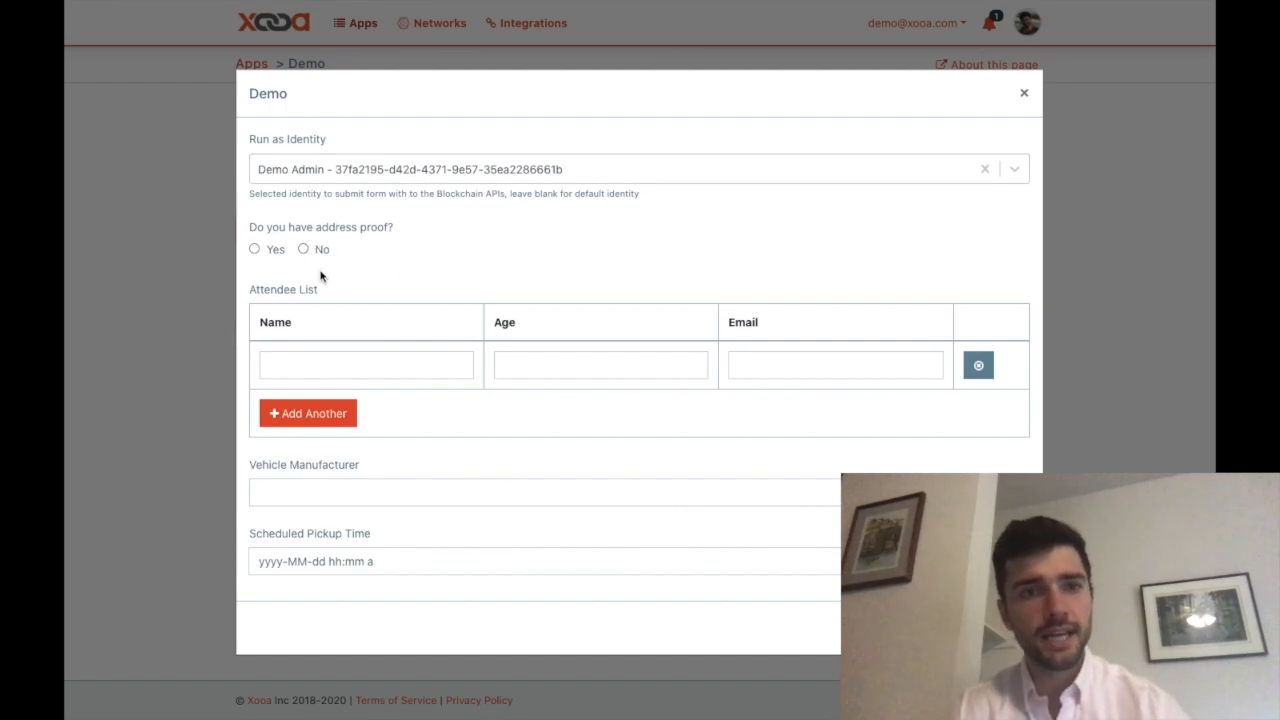
In the running Demo form, answer Yes to having address proof and add a second row to the Attendee List
left_click(255, 250)
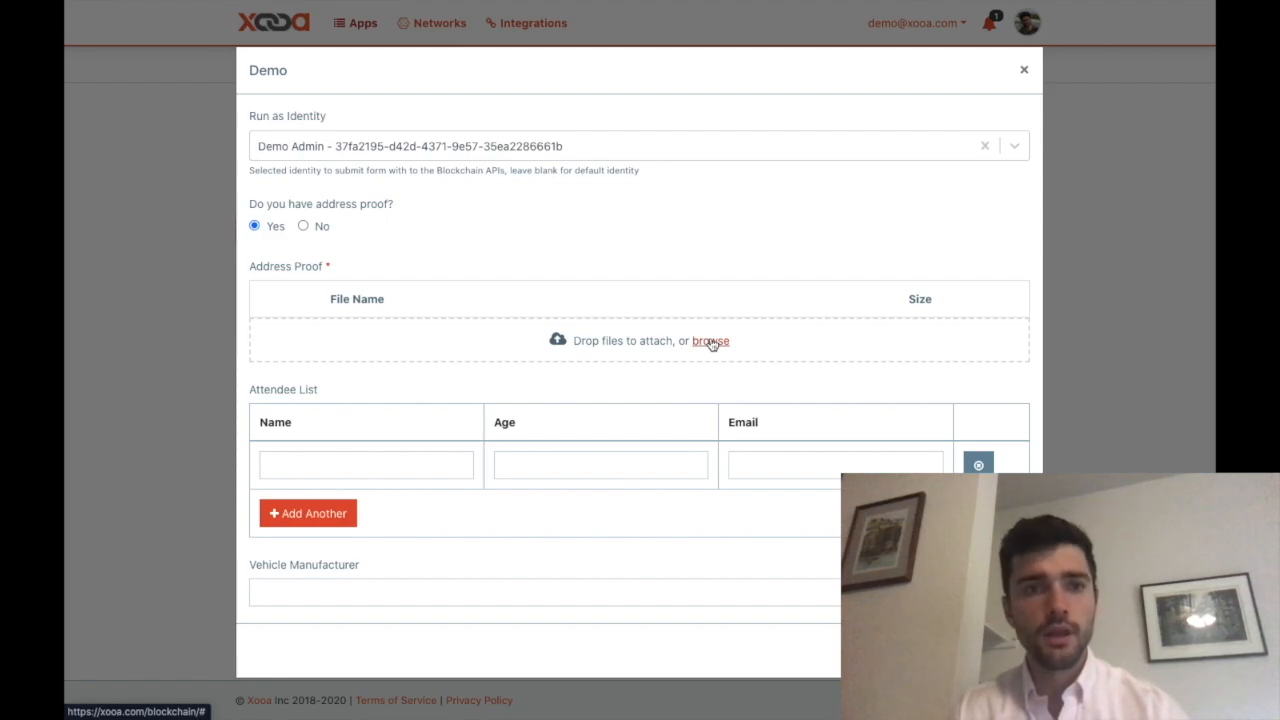
scroll(660, 508, "down", 2)
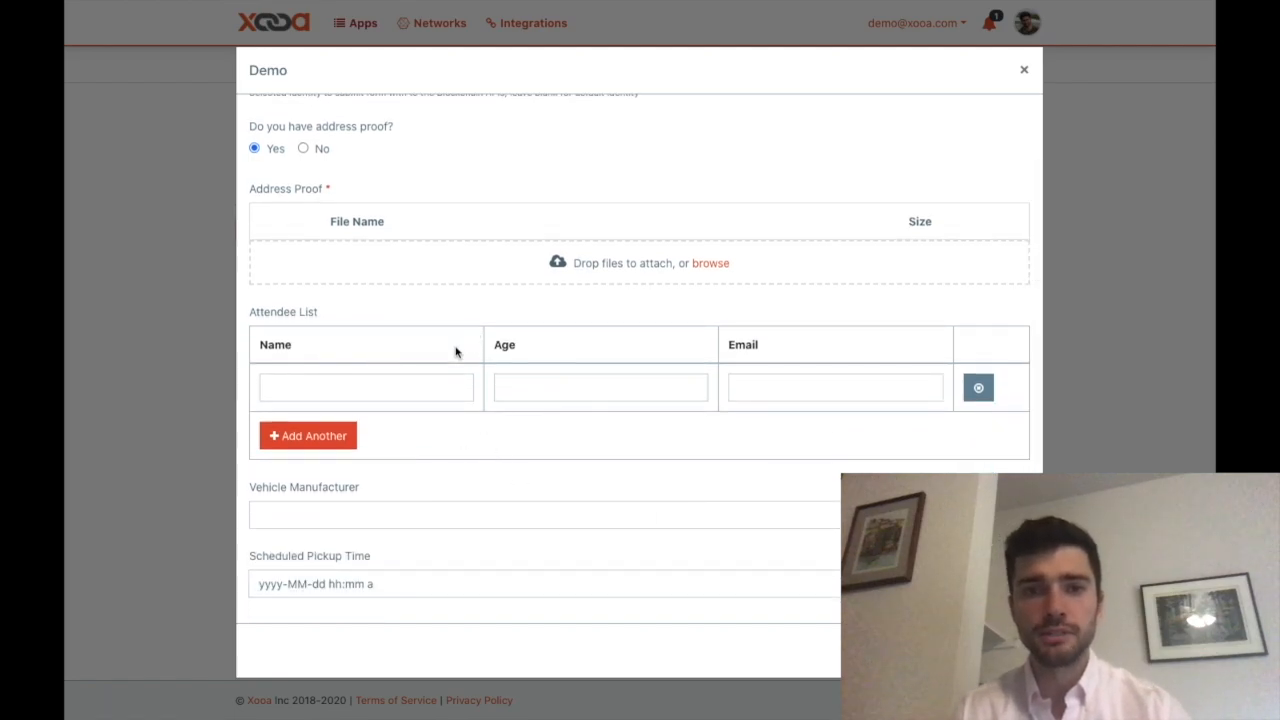
left_click(316, 437)
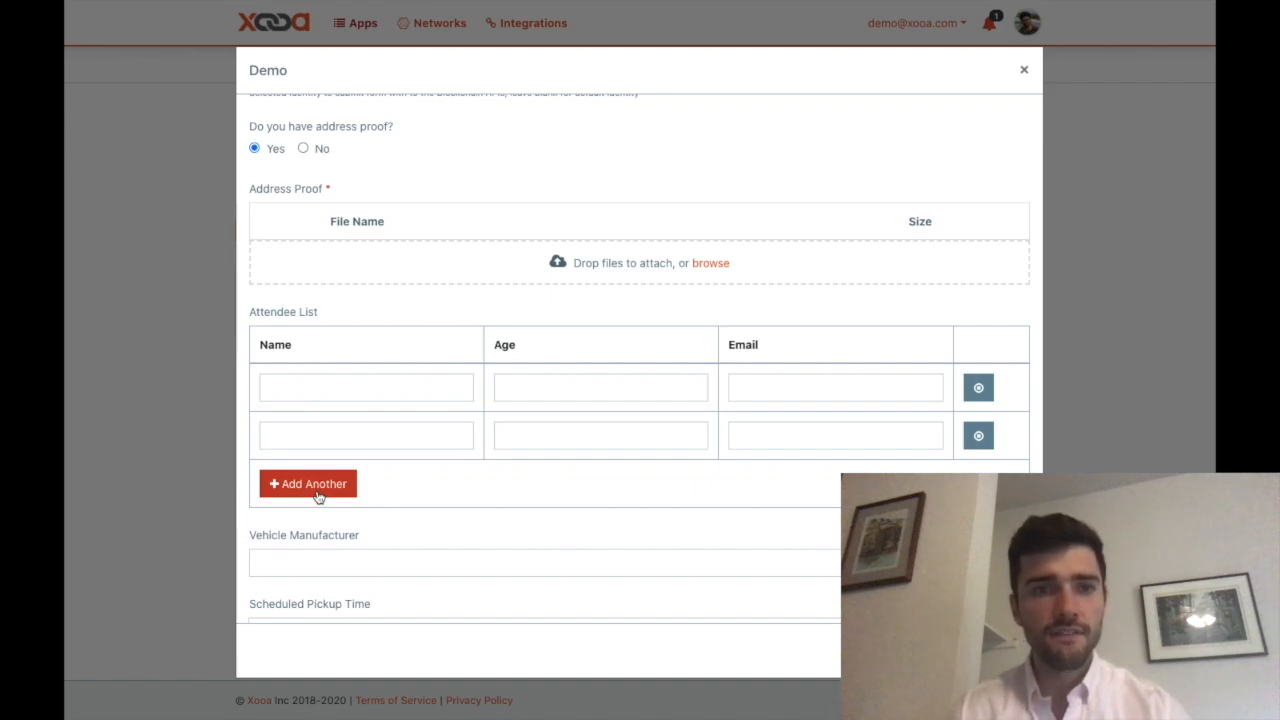
scroll(446, 528, "down", 1)
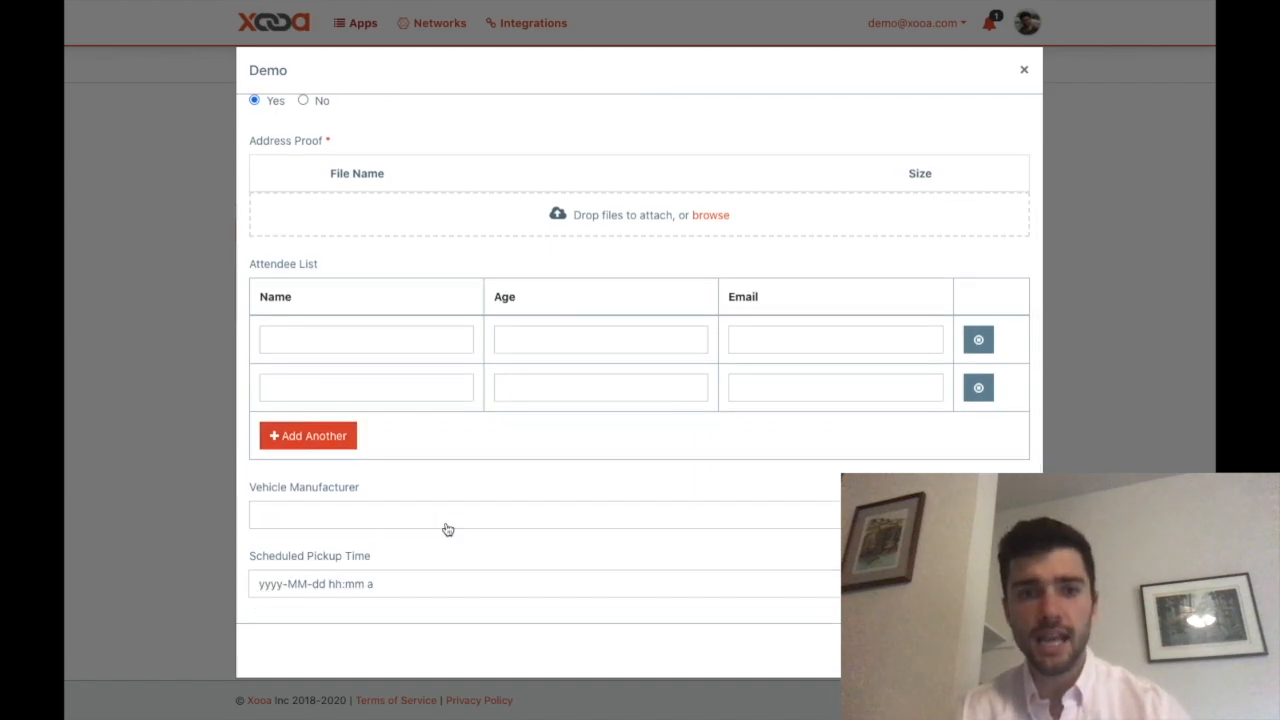
left_click(640, 516)
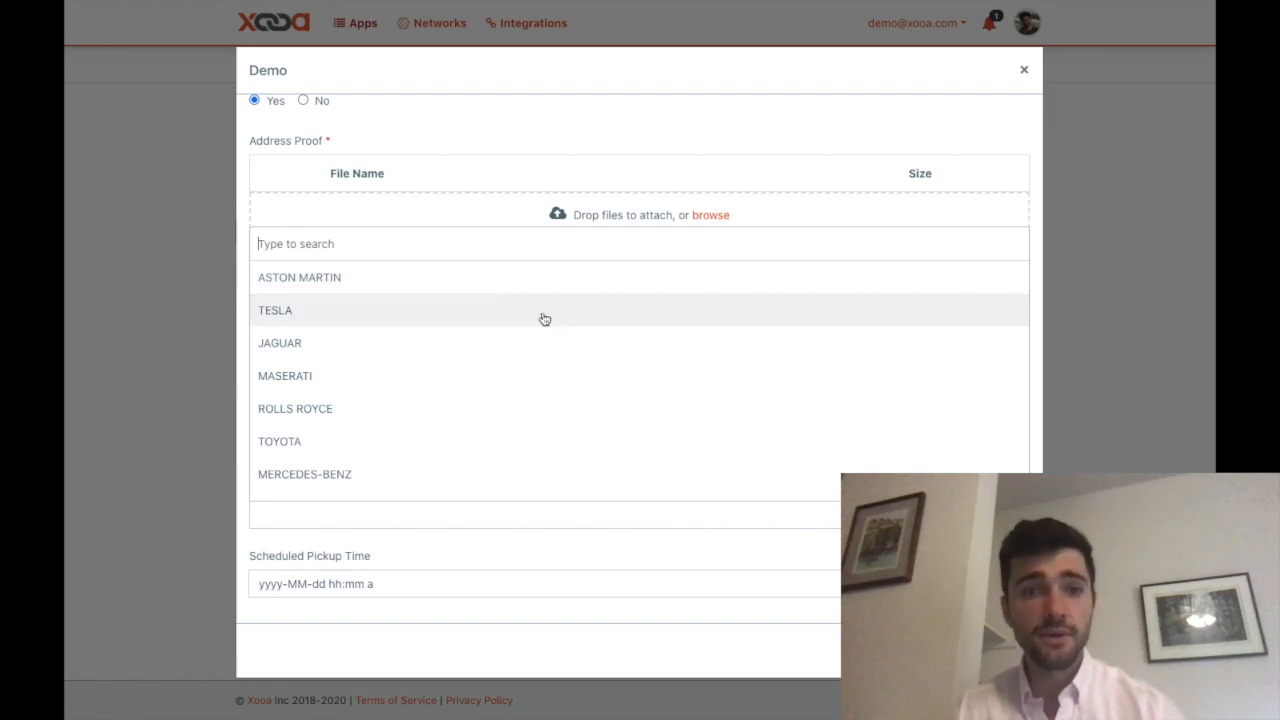
left_click(503, 563)
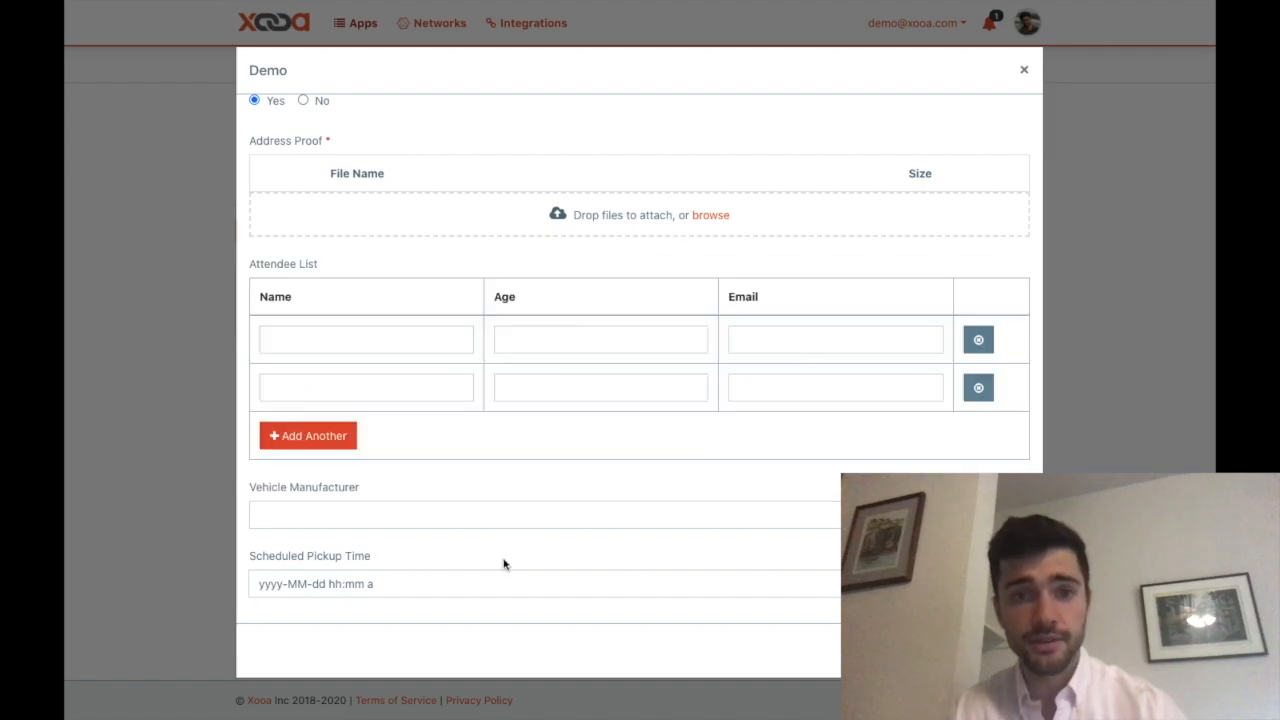
left_click(424, 589)
left_click(336, 428)
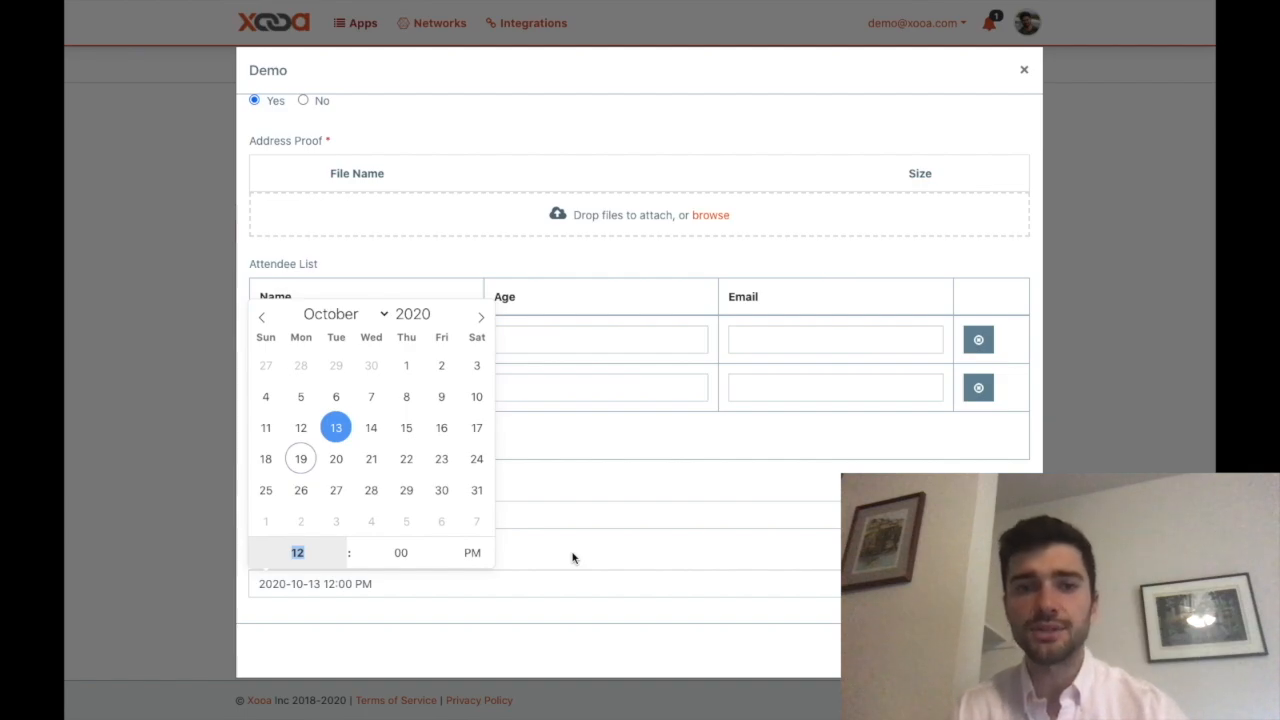
scroll(573, 558, "up", 2)
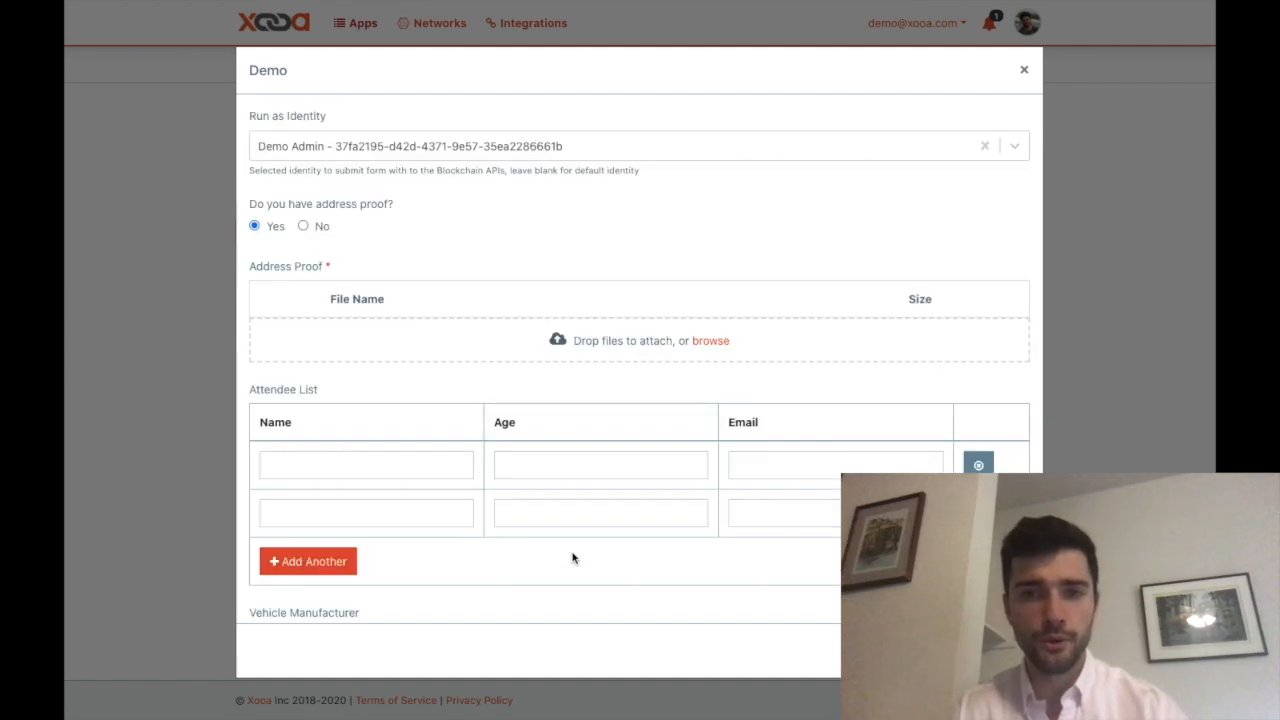
left_click(1024, 69)
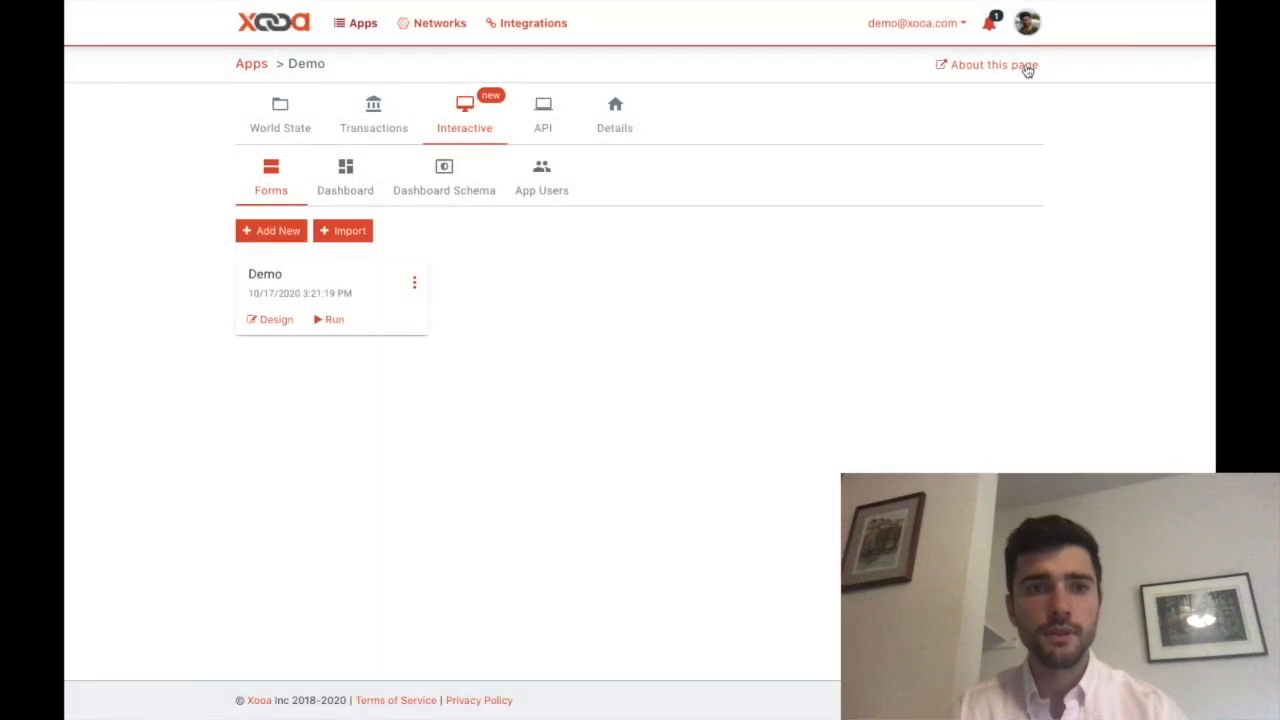
Open the Demo form for design editing and go to its component palette and layout
left_click(272, 322)
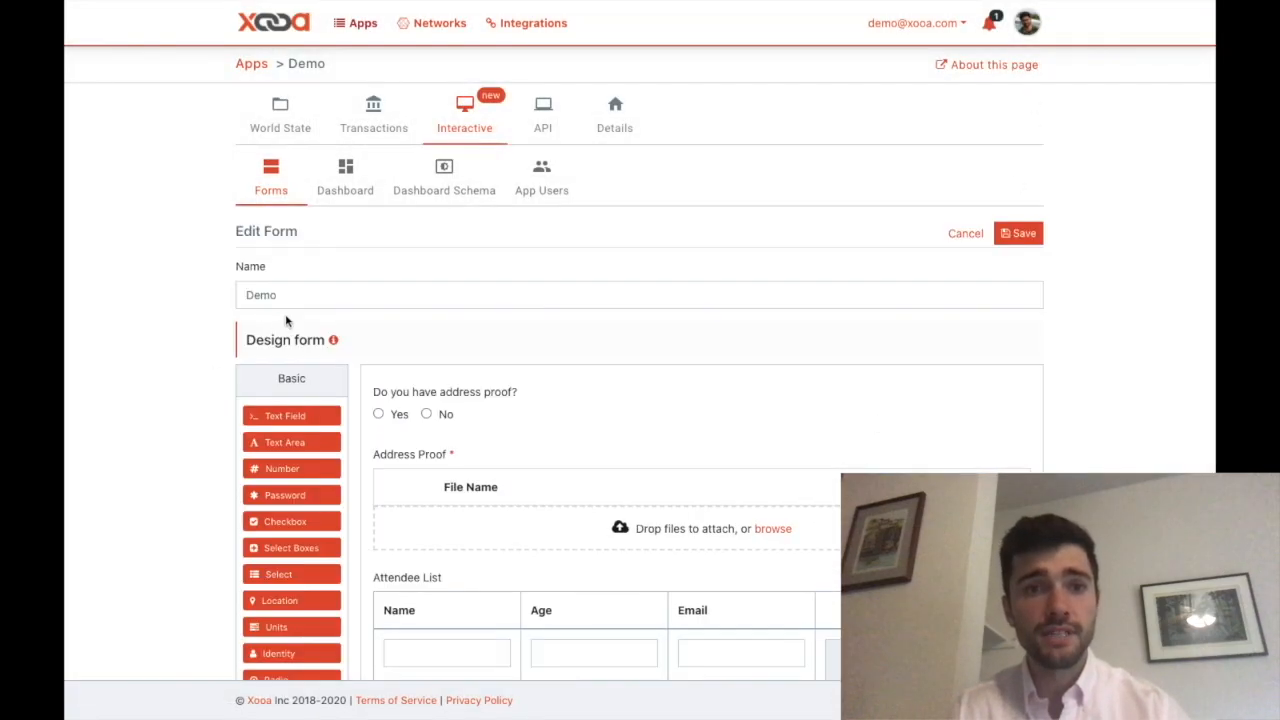
scroll(157, 477, "down", 3)
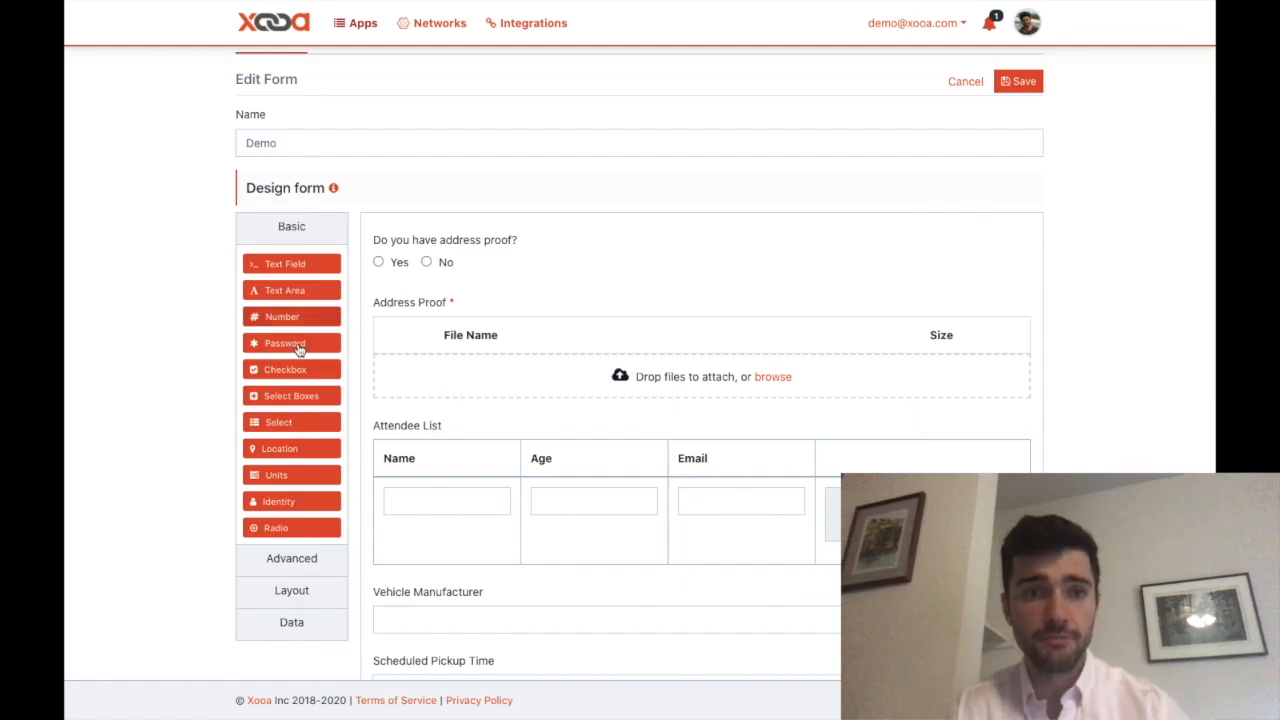
left_click_drag(280, 527, 506, 236)
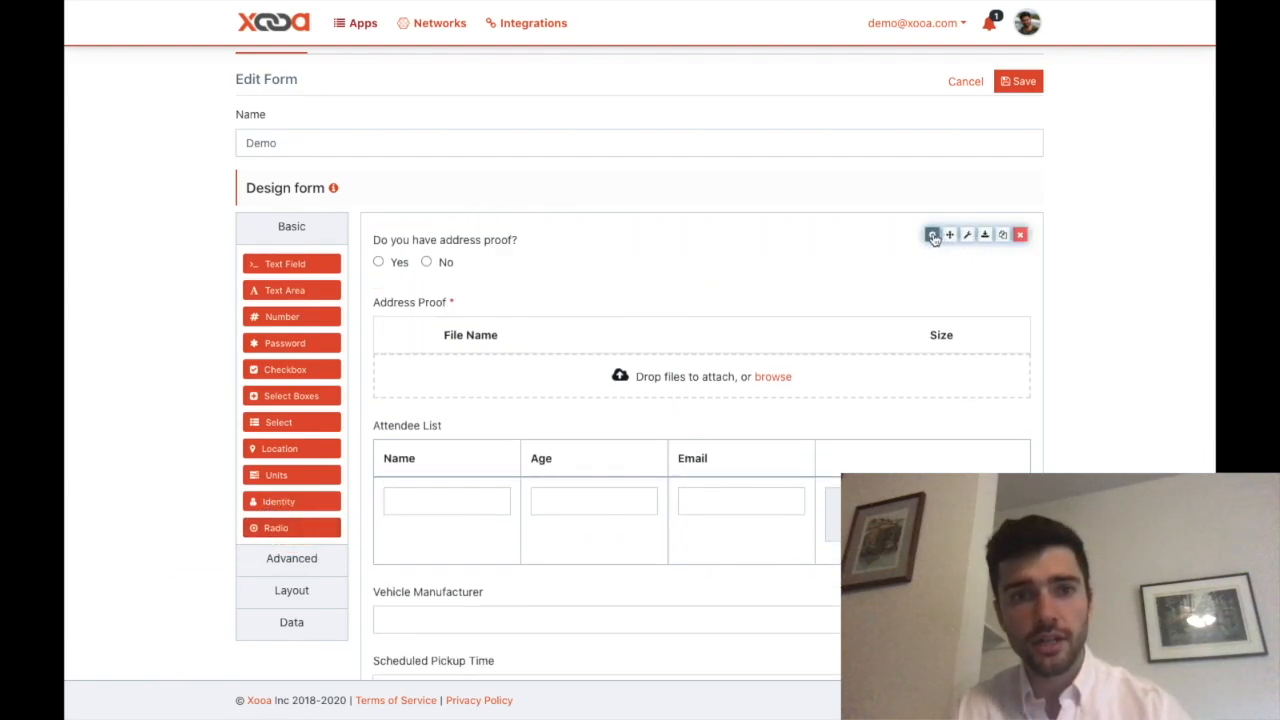
Examine the address-proof question's radio component settings for label, option values and API property name, leaving them unsaved
left_click(932, 235)
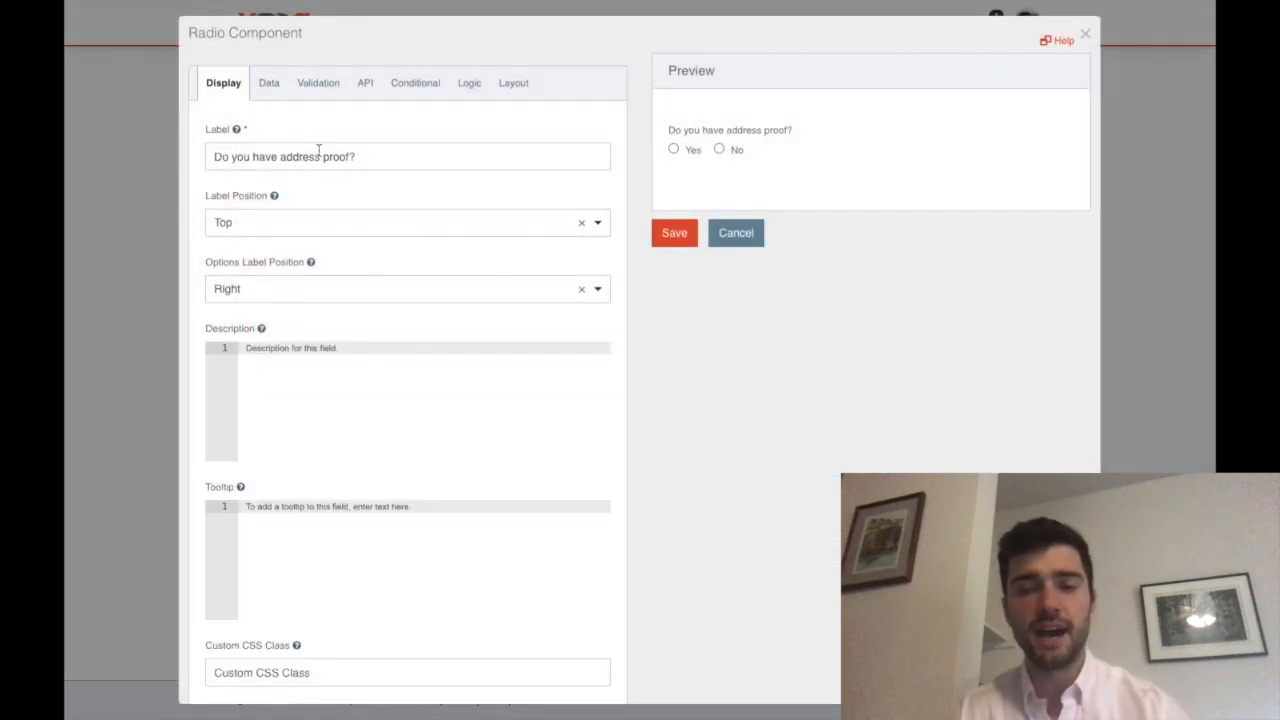
left_click(274, 85)
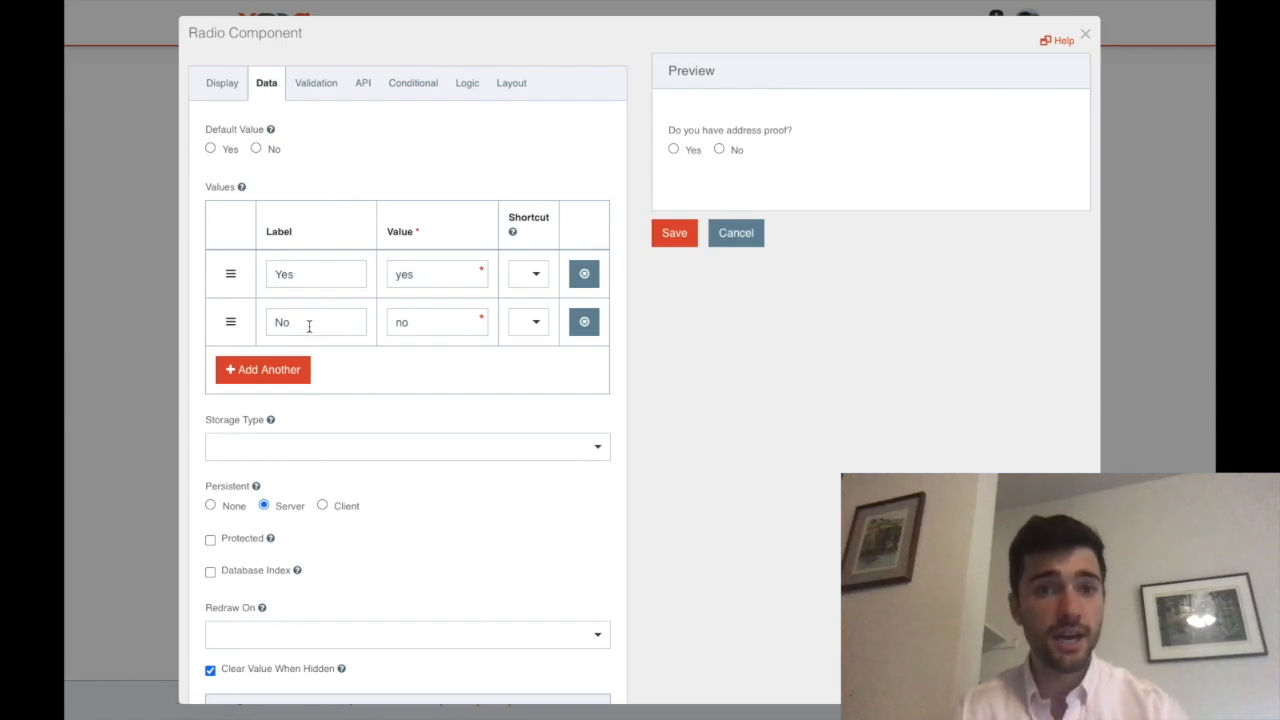
left_click(363, 85)
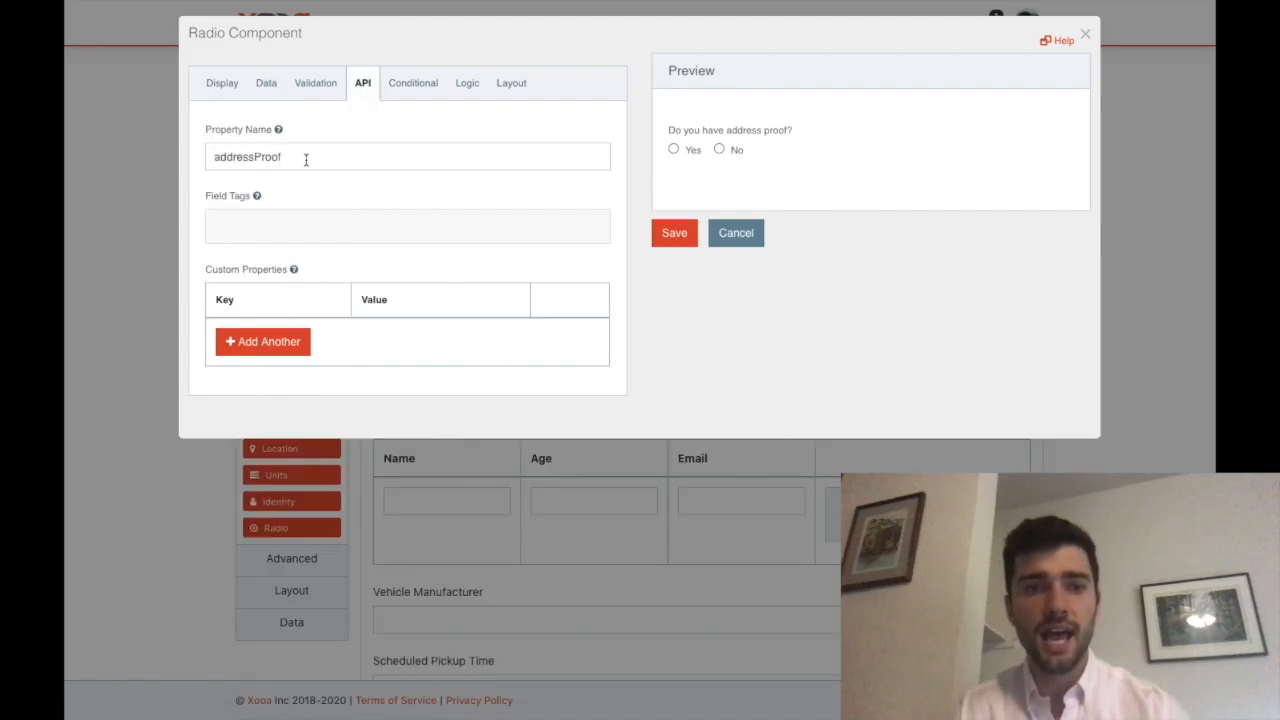
left_click(736, 232)
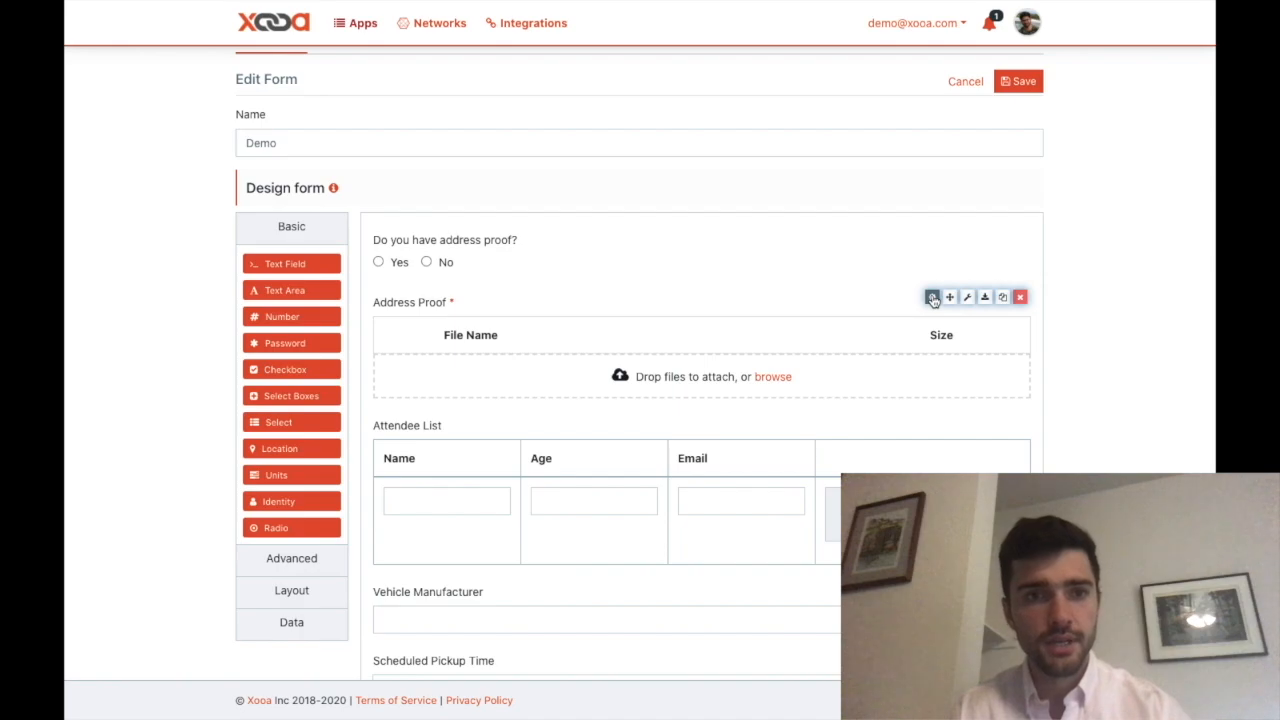
Examine the conditional display rule of the Address Proof file component and save the component as it is
left_click(931, 298)
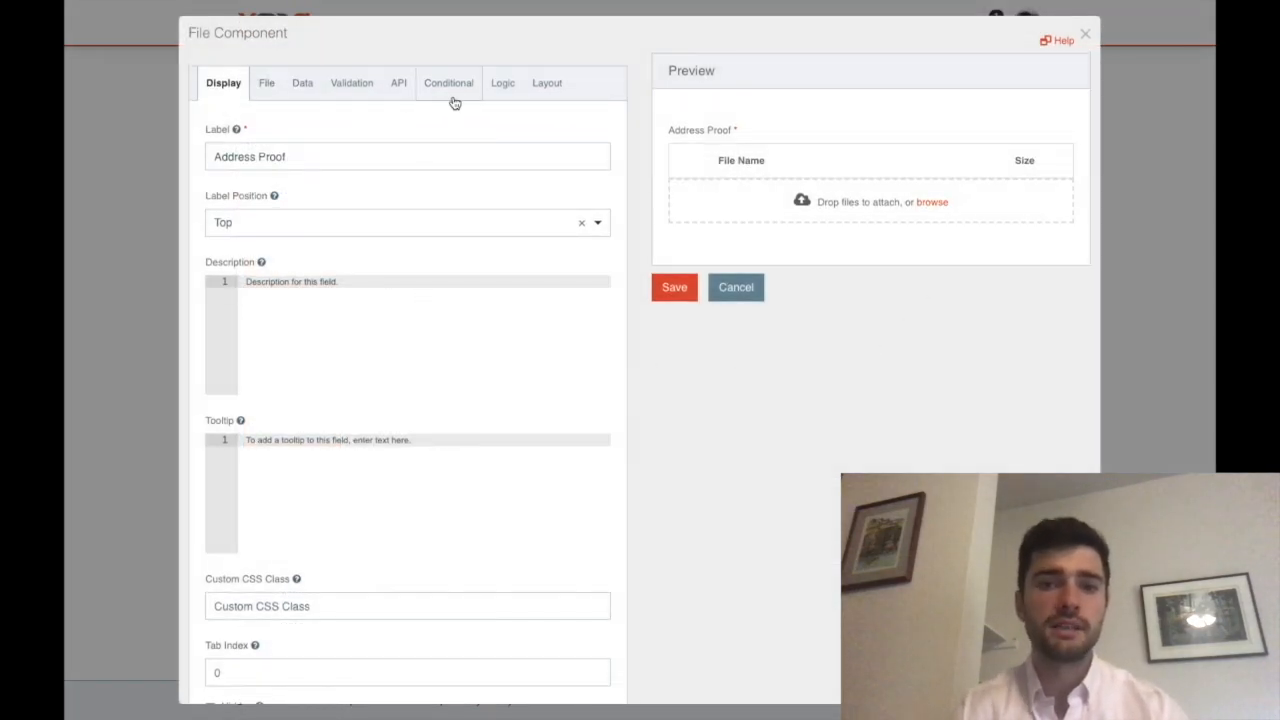
left_click(448, 82)
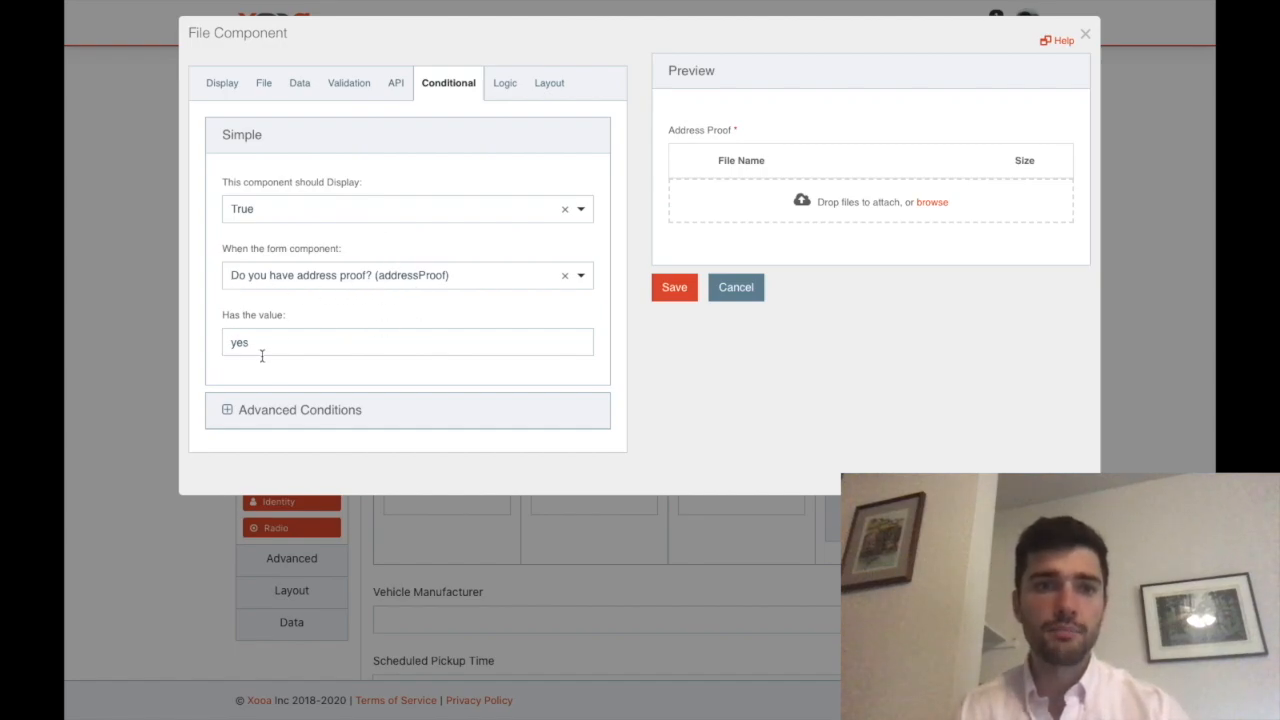
left_click(676, 288)
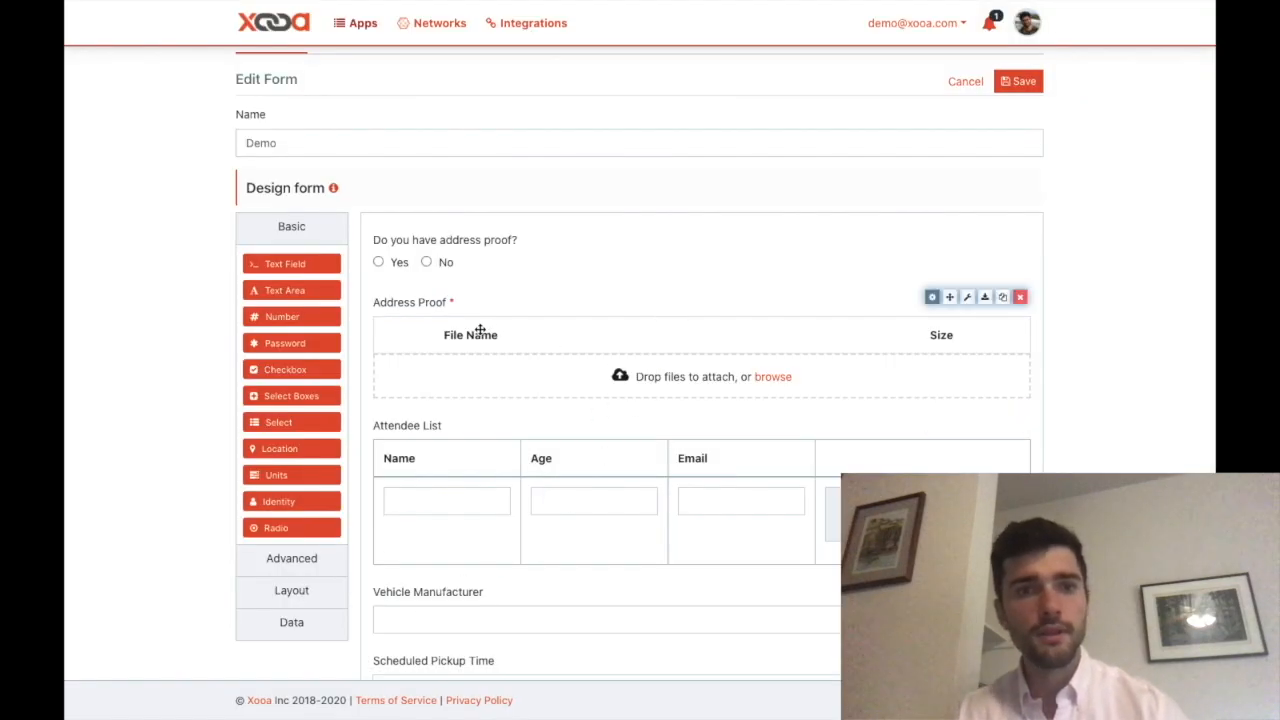
Add a Data Grid component with its default settings between the Attendee List and Vehicle Manufacturer fields
left_click(290, 624)
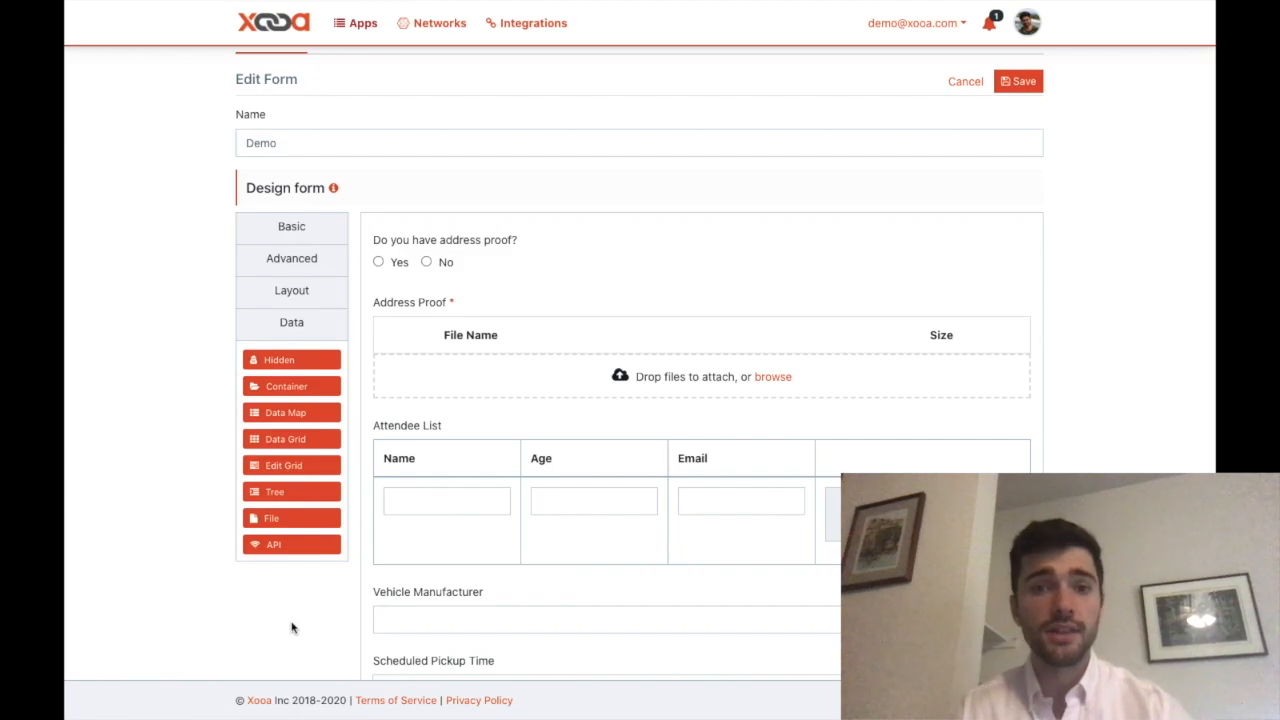
left_click_drag(248, 520, 617, 528)
scroll(617, 528, "down", 2)
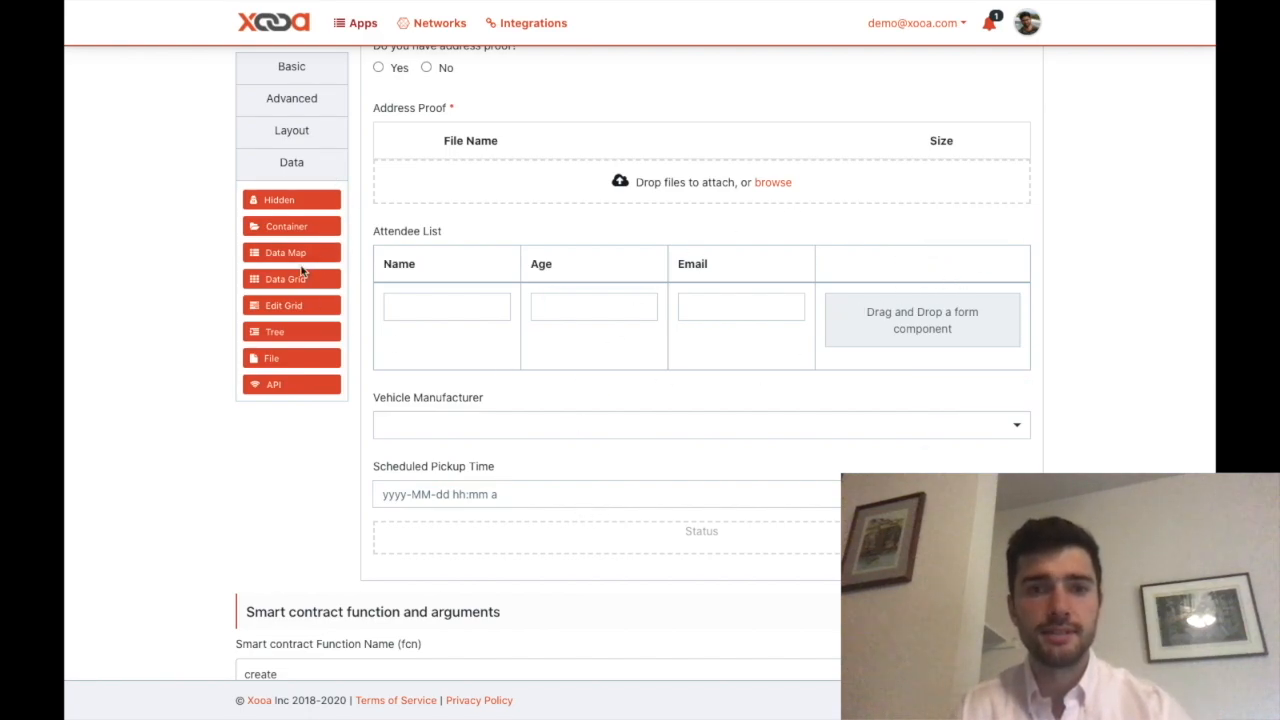
left_click_drag(285, 282, 573, 392)
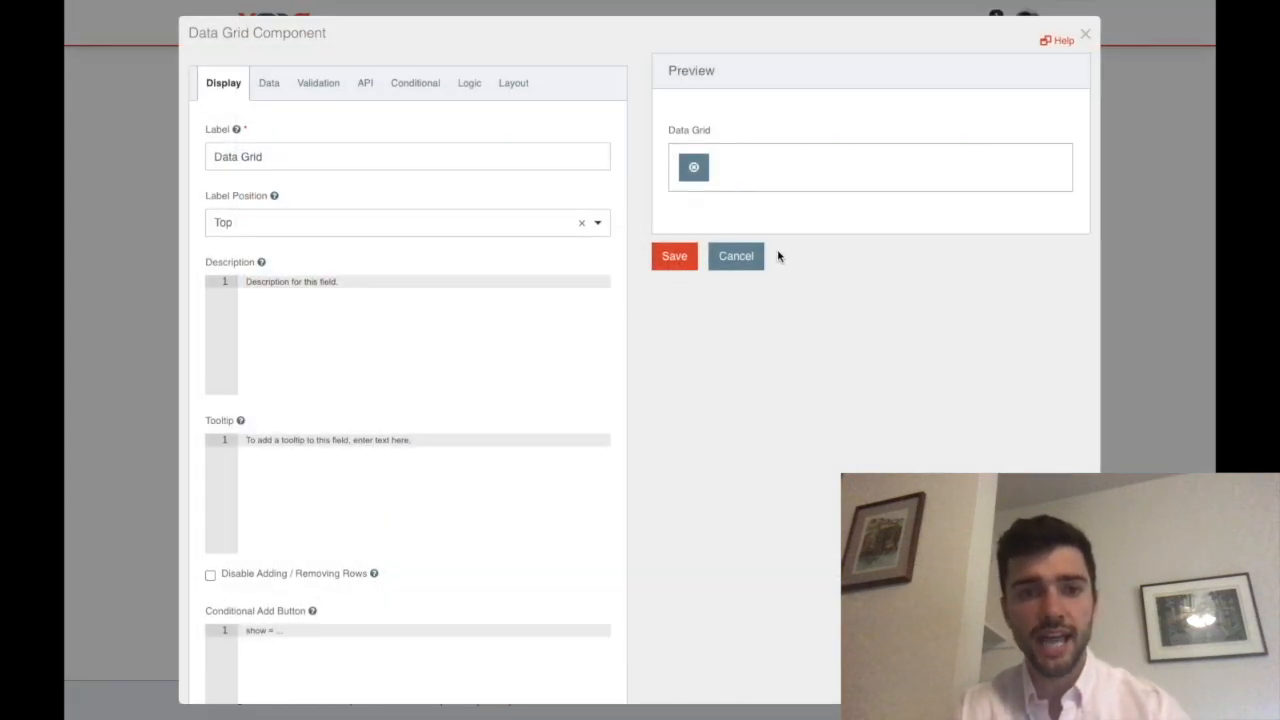
left_click(670, 261)
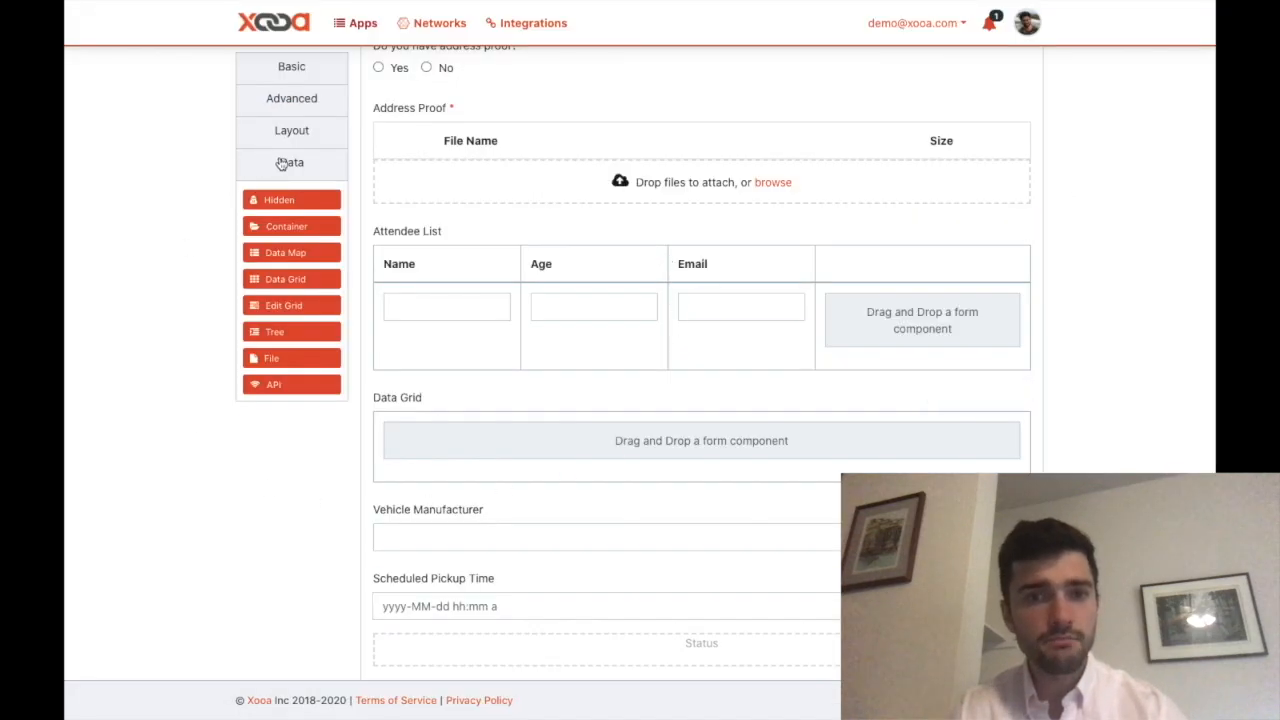
Add a text field labelled Name as the first column of the new data grid
left_click(291, 70)
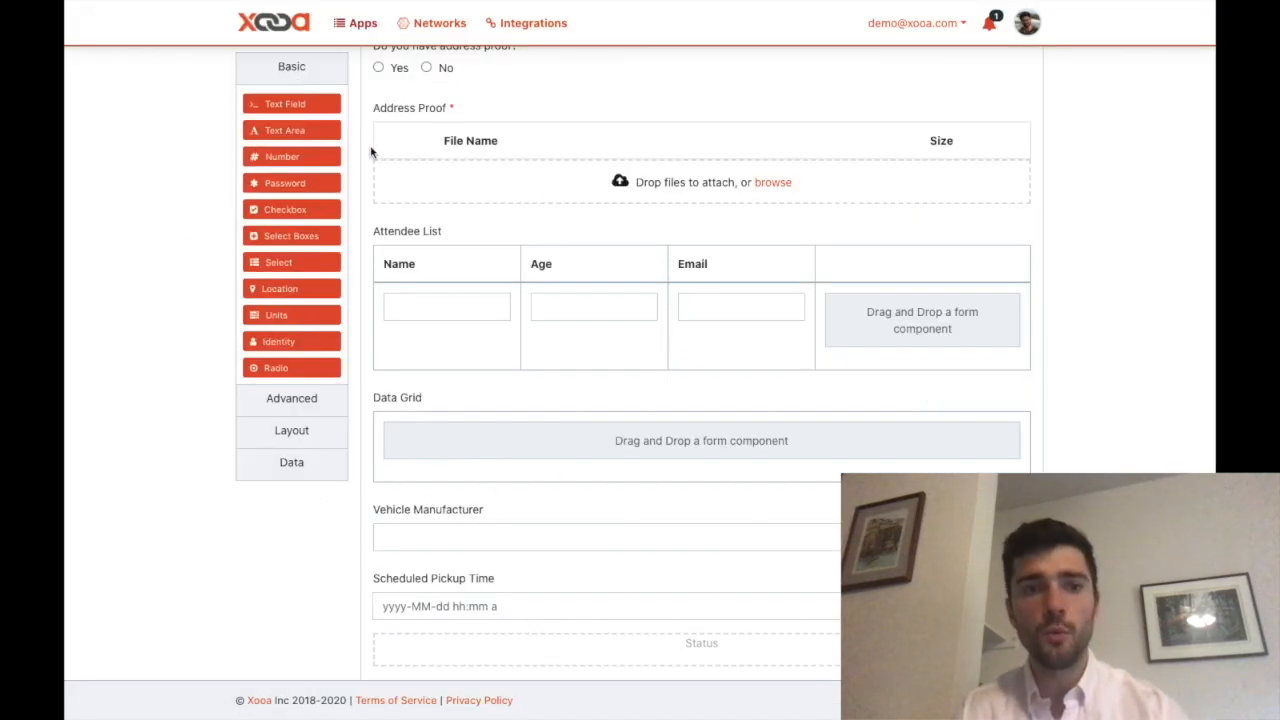
mouse_move(449, 326)
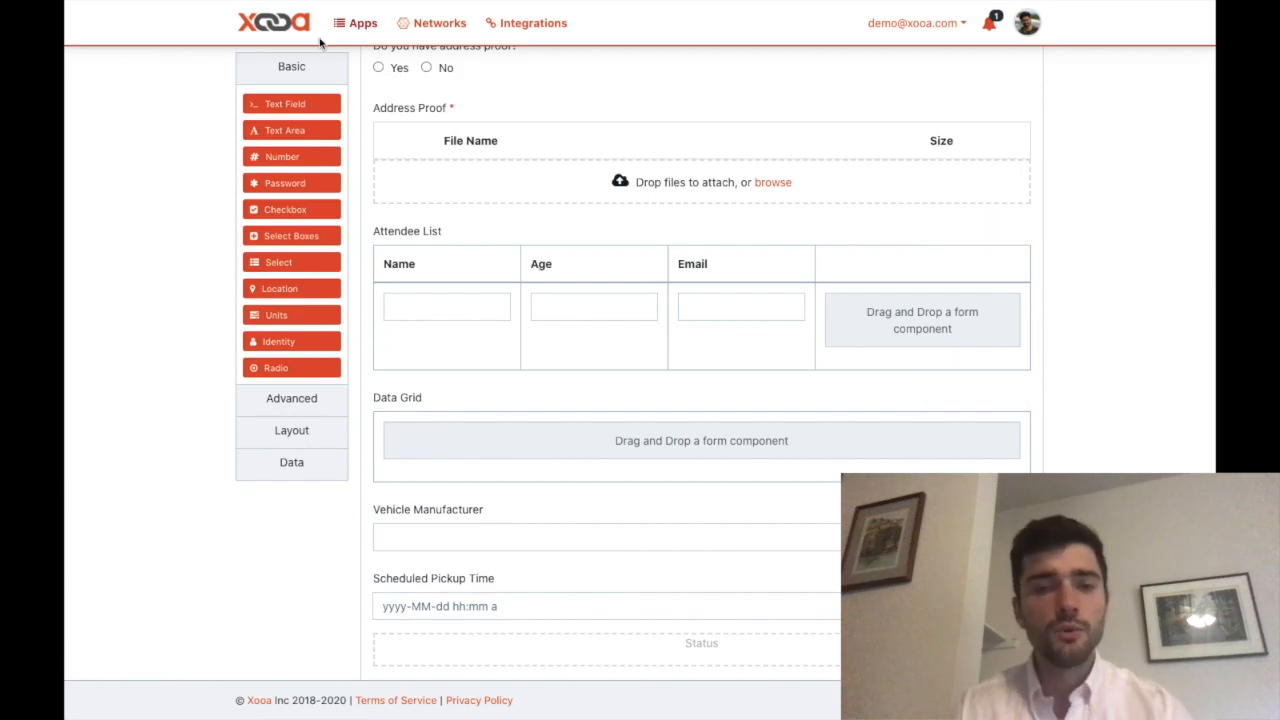
left_click(288, 108)
left_click_drag(288, 108, 500, 437)
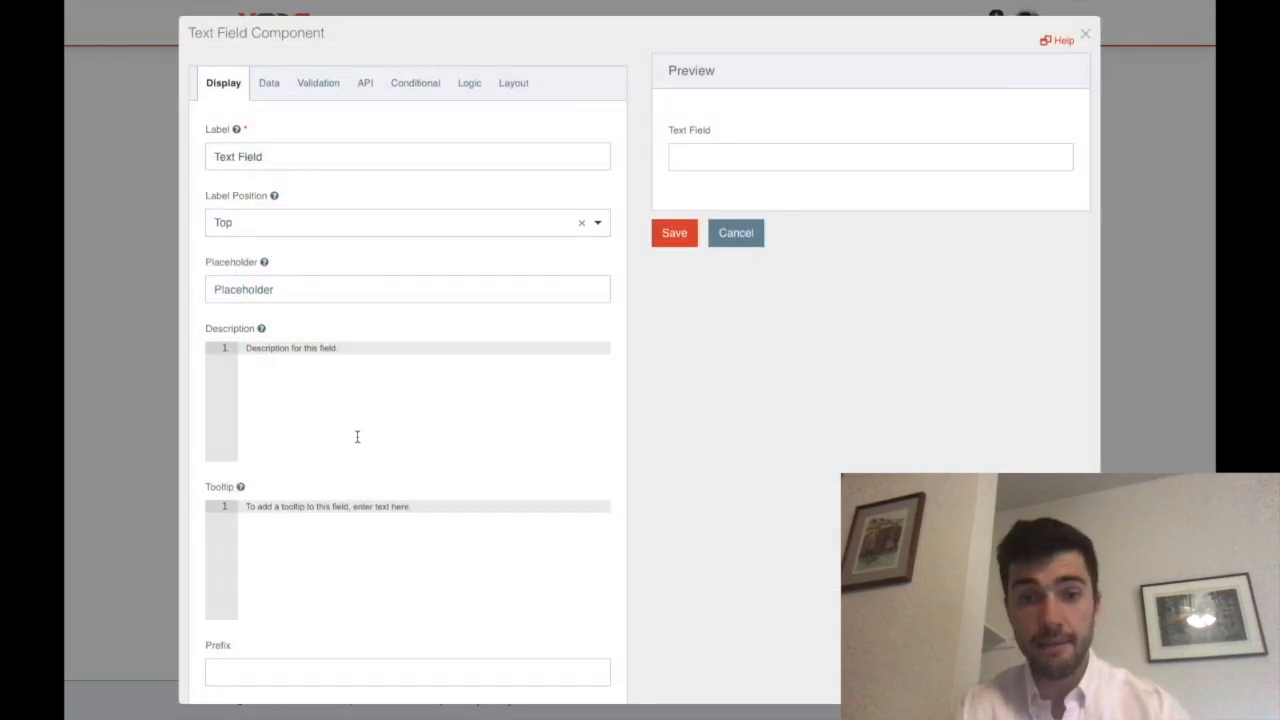
triple_click(299, 160)
type("Name")
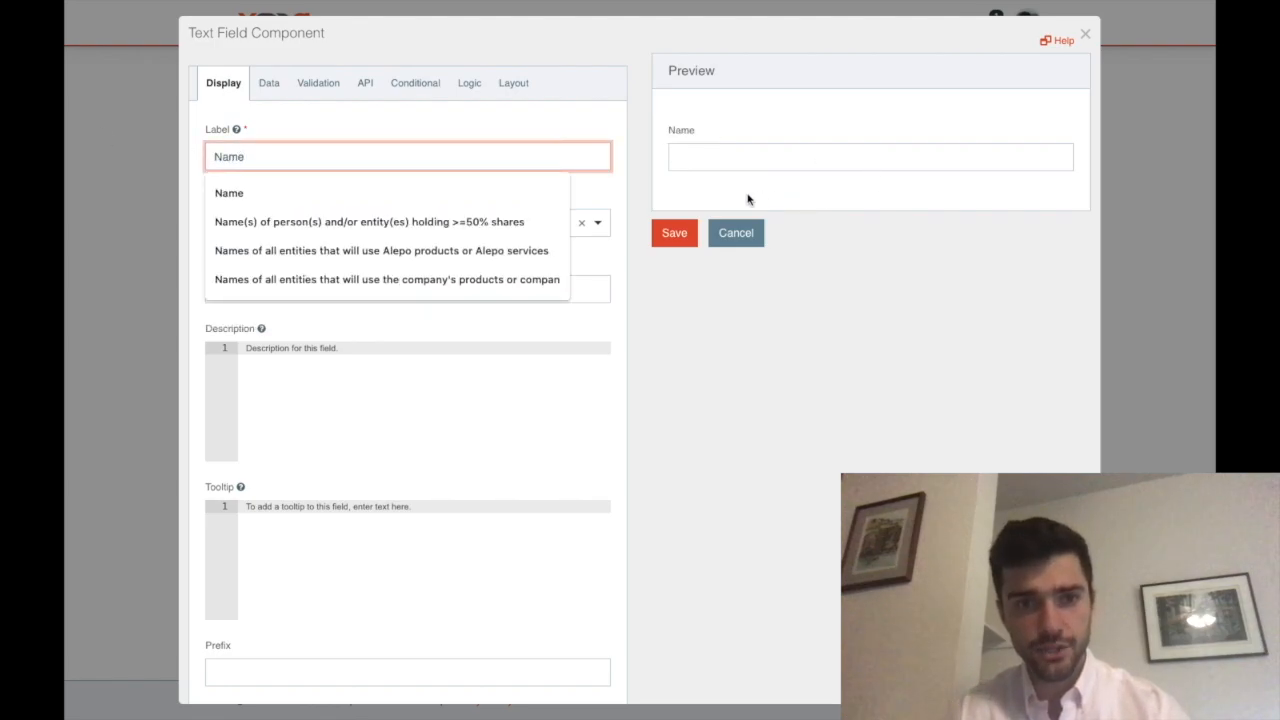
left_click(674, 232)
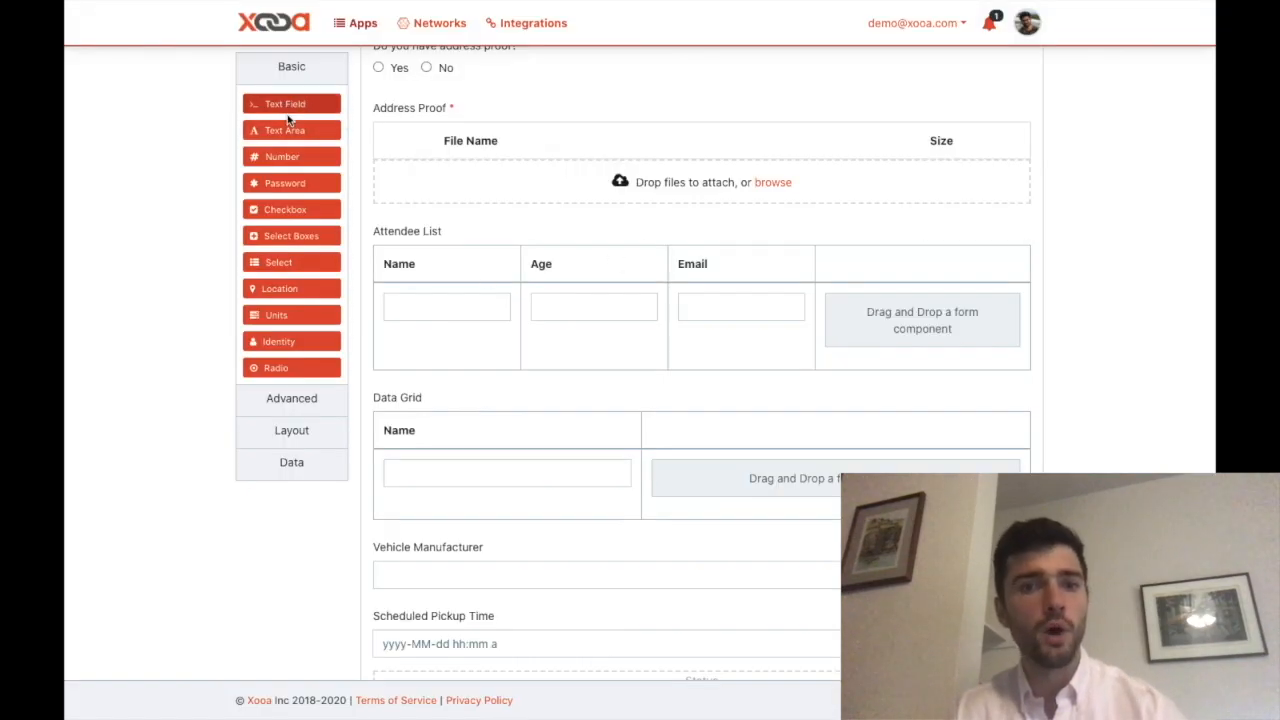
Add two more text fields labelled Age and Email as further columns of the new data grid
left_click_drag(295, 104, 708, 480)
left_click(674, 232)
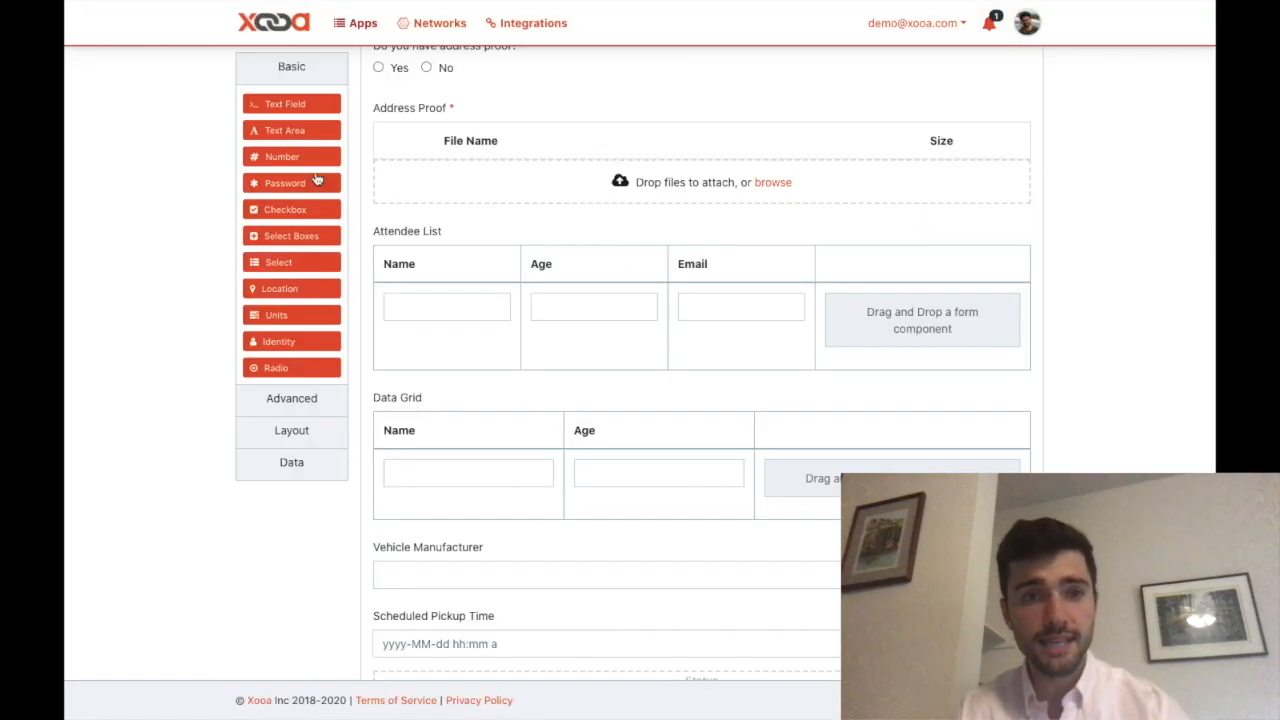
left_click_drag(292, 103, 815, 505)
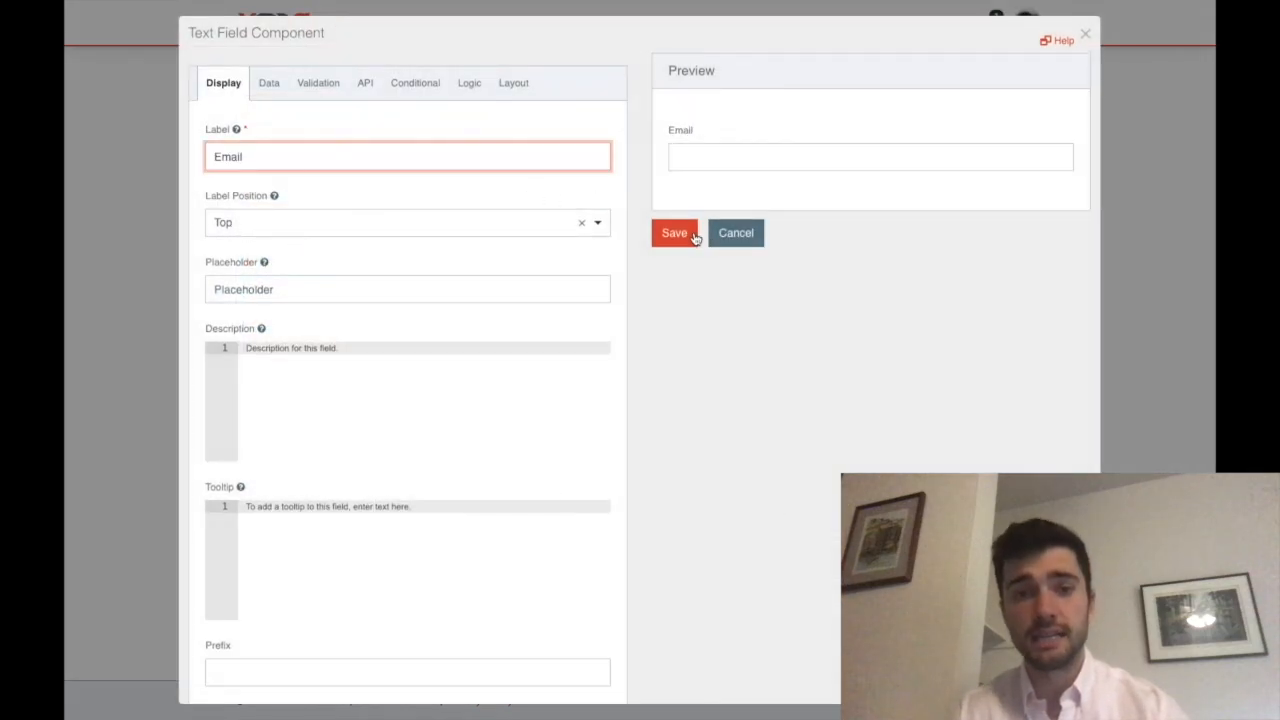
left_click(691, 236)
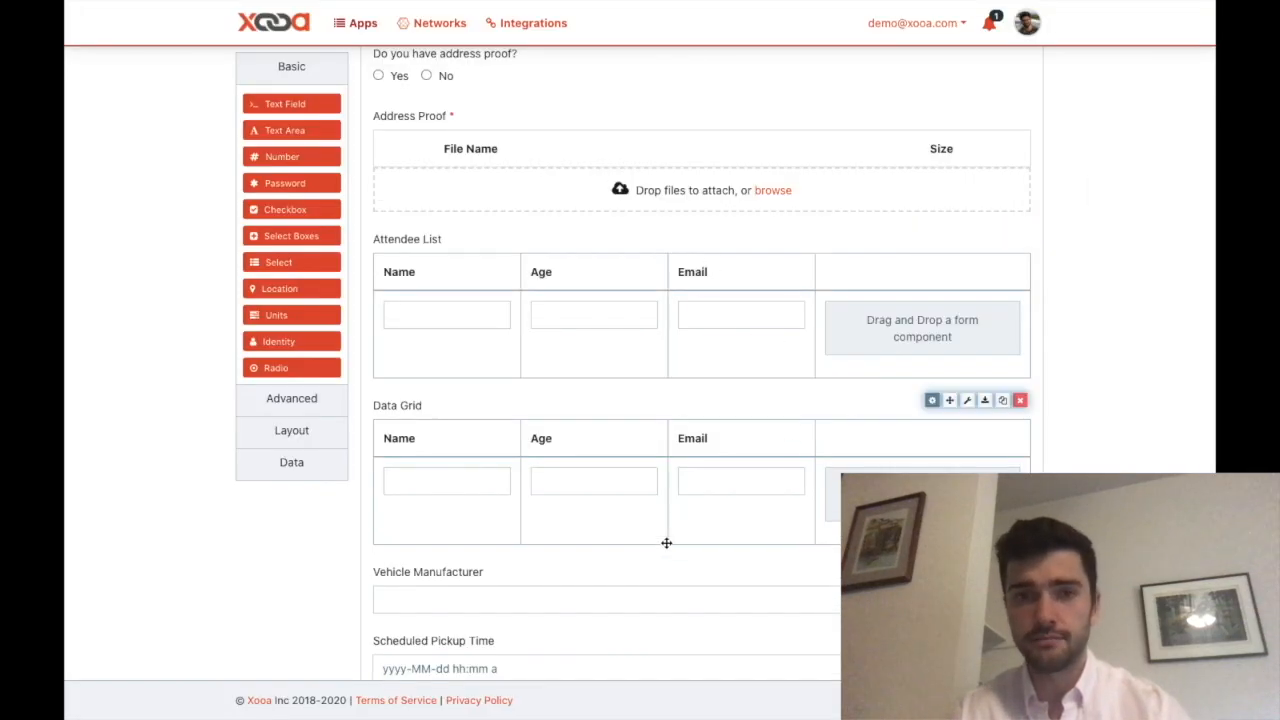
Examine the Vehicle Manufacturer select component's data source settings and open its data source URL in a new browser tab
scroll(666, 543, "down", 2)
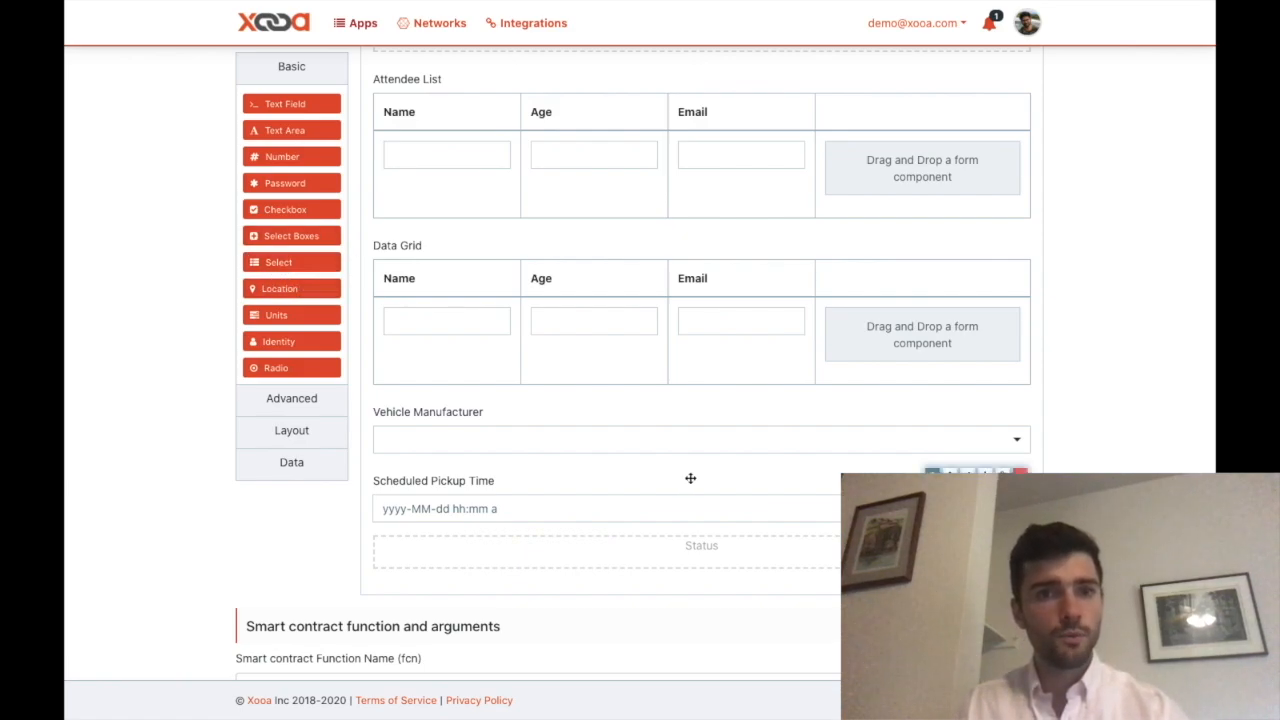
left_click(933, 406)
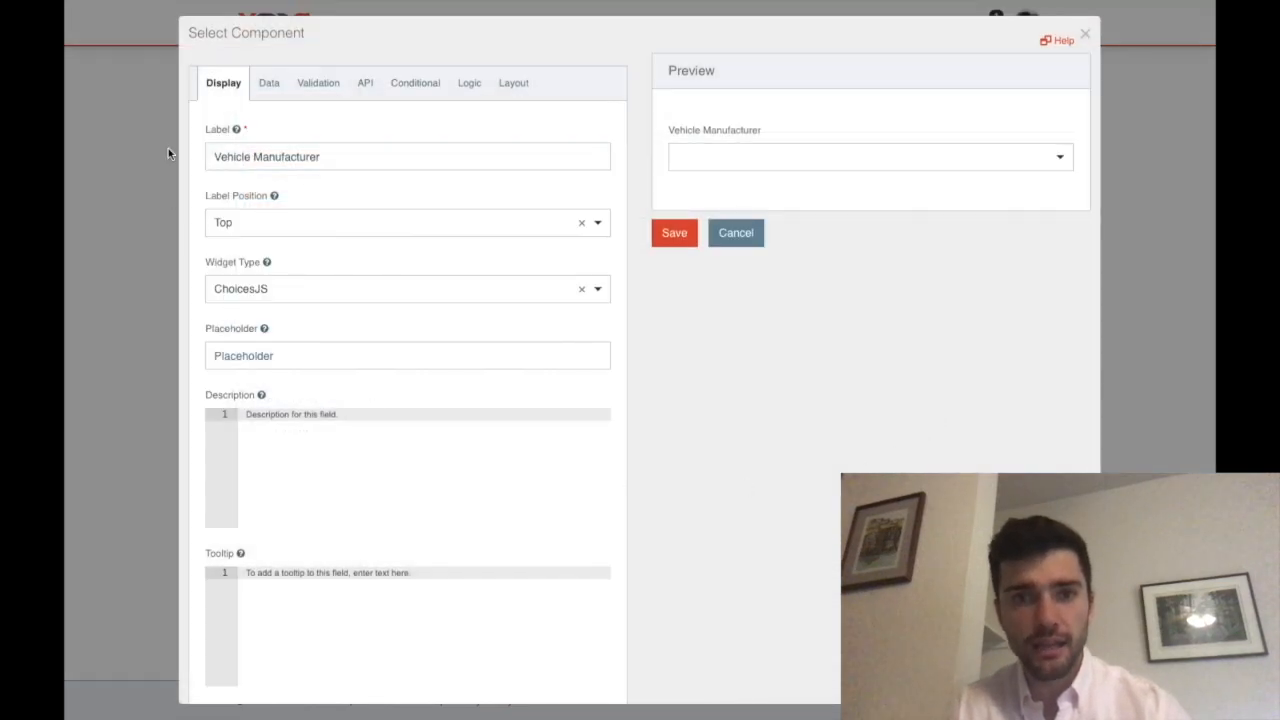
left_click(274, 90)
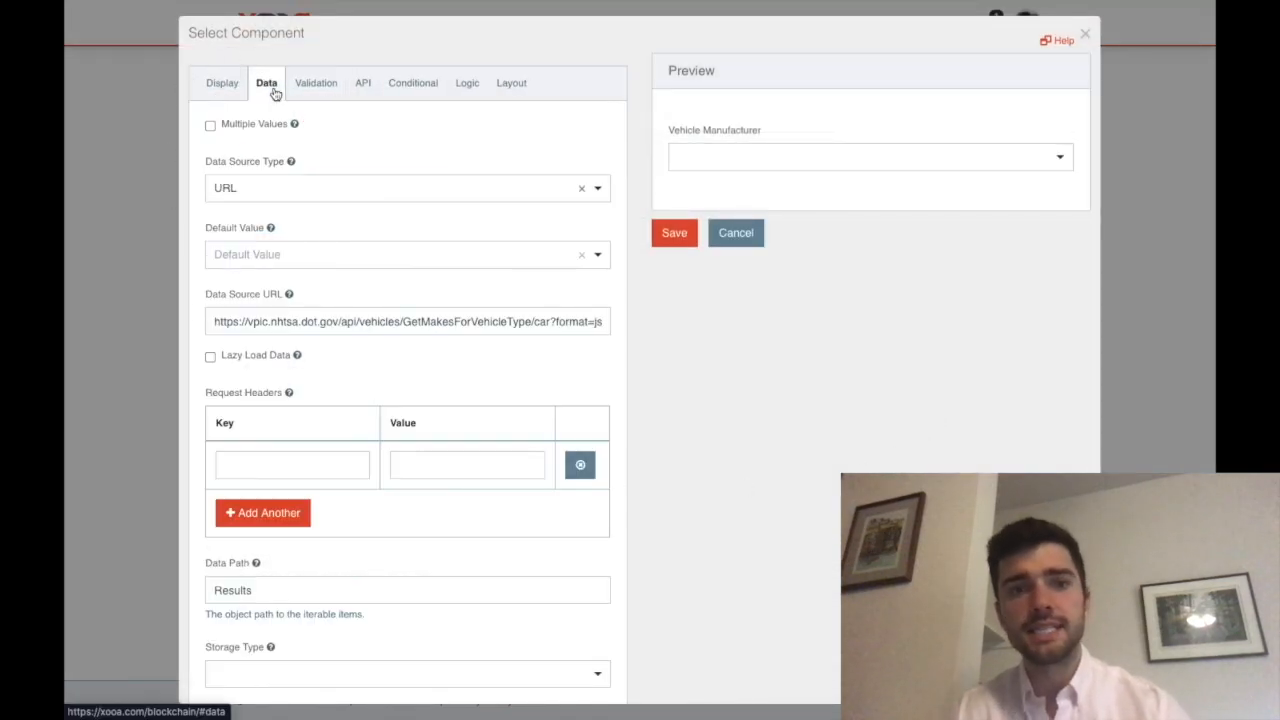
left_click_drag(213, 320, 607, 336)
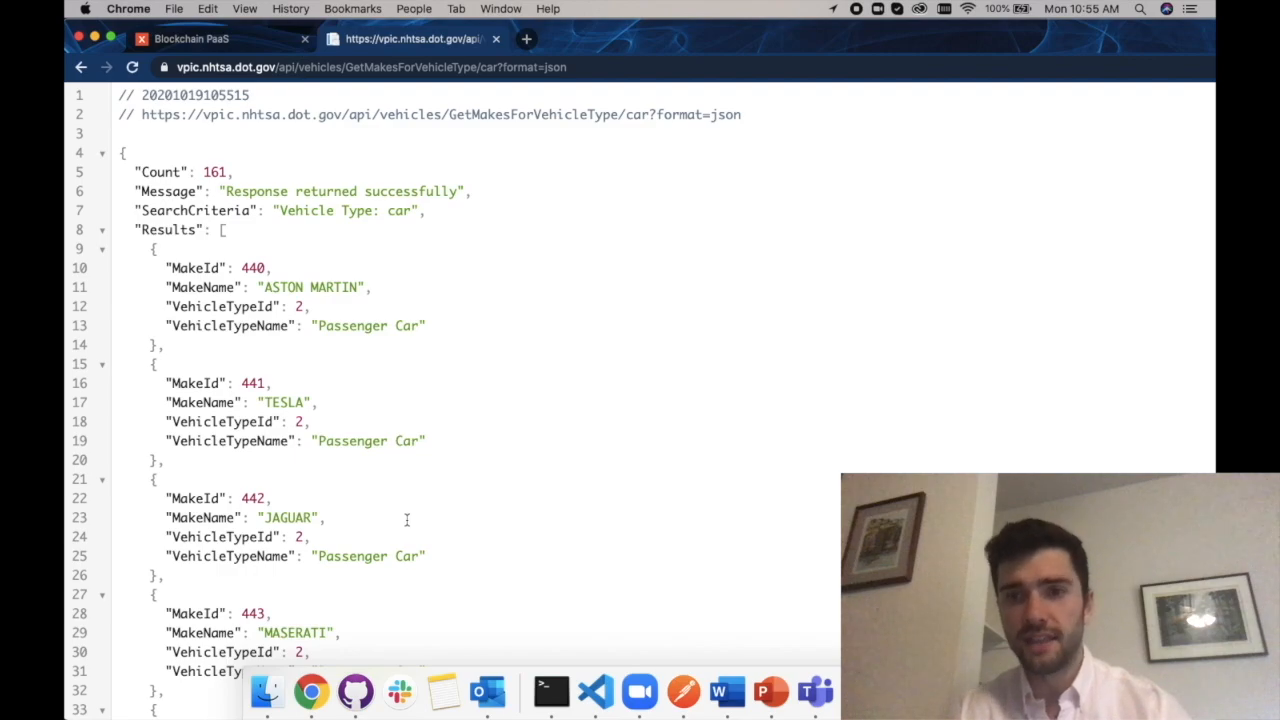
Examine the Results array and its MakeName key in the vehicle makes JSON, and return to the form designer's browser tab
left_click(134, 230)
left_click_drag(134, 230, 190, 235)
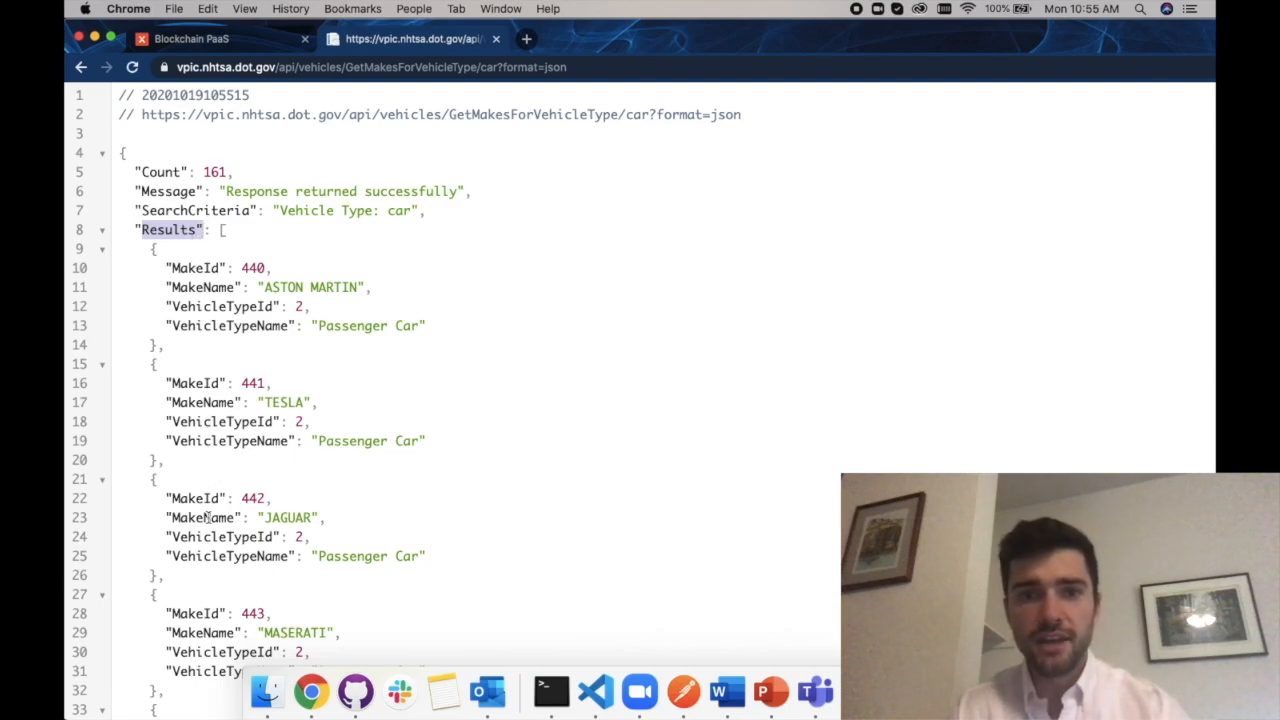
left_click_drag(171, 287, 234, 287)
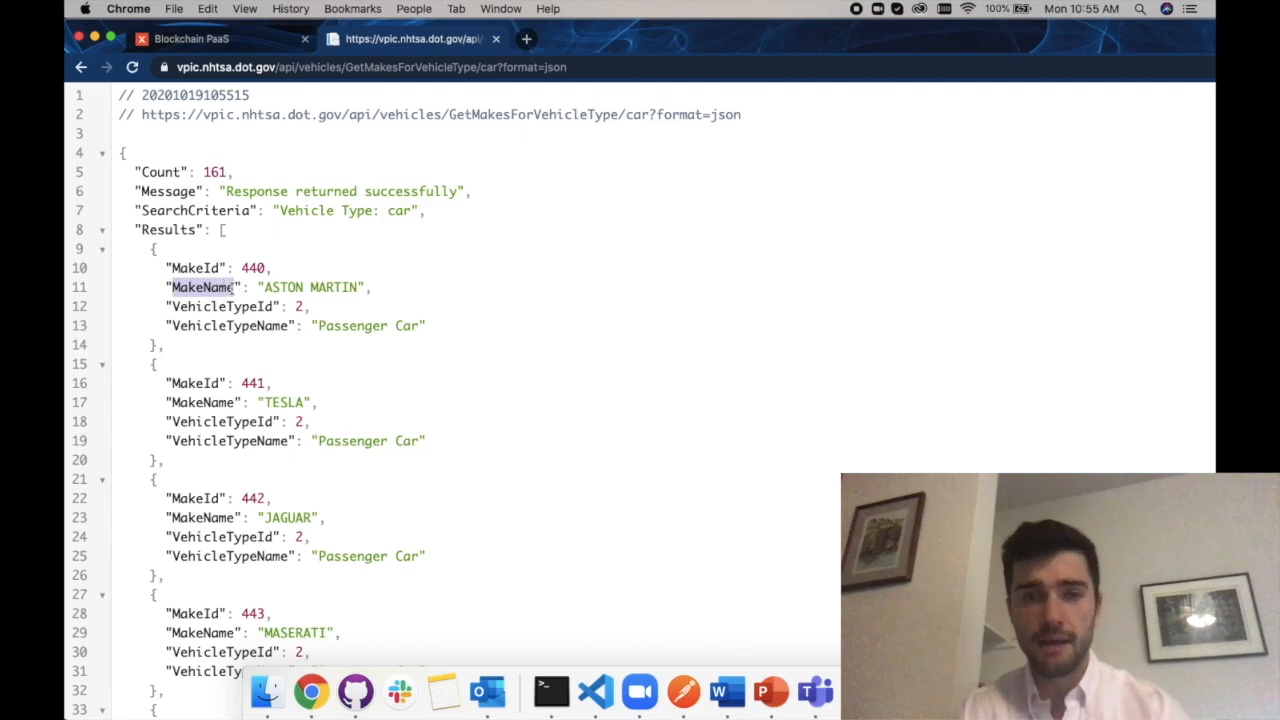
left_click(293, 345)
left_click(212, 40)
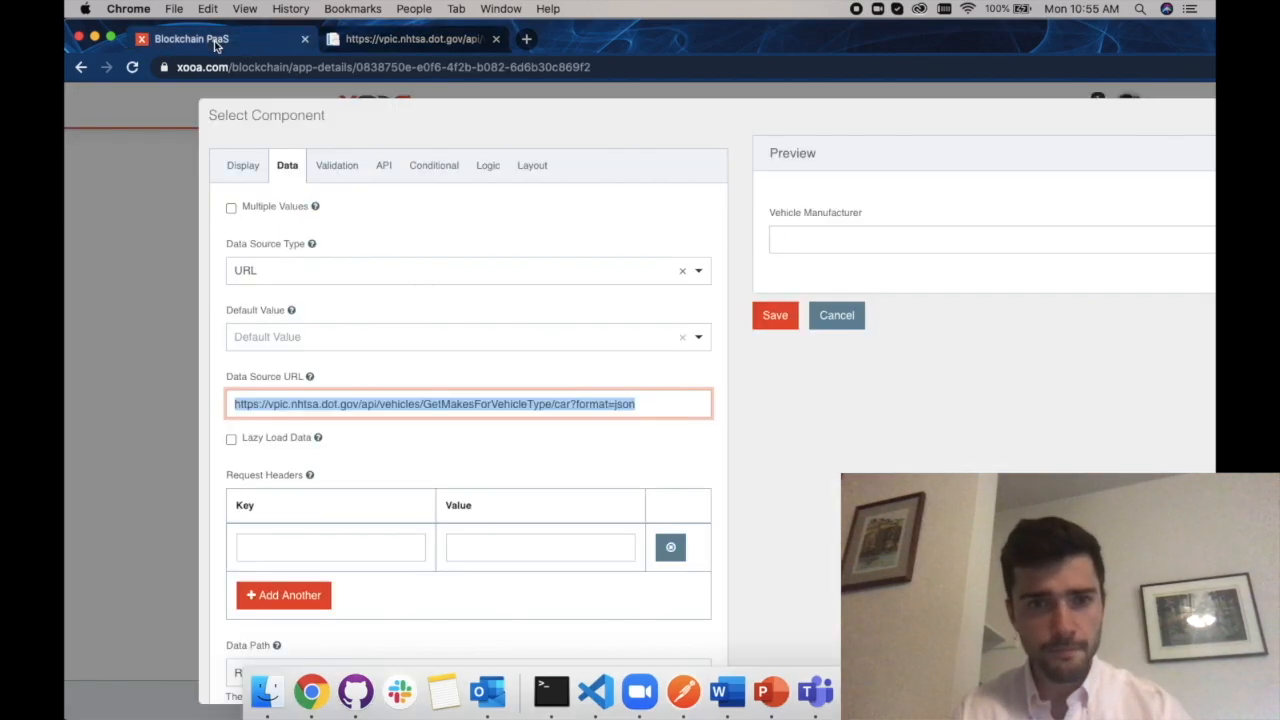
Examine the Data Path and Value Property settings of the Vehicle Manufacturer select component
scroll(430, 510, "down", 5)
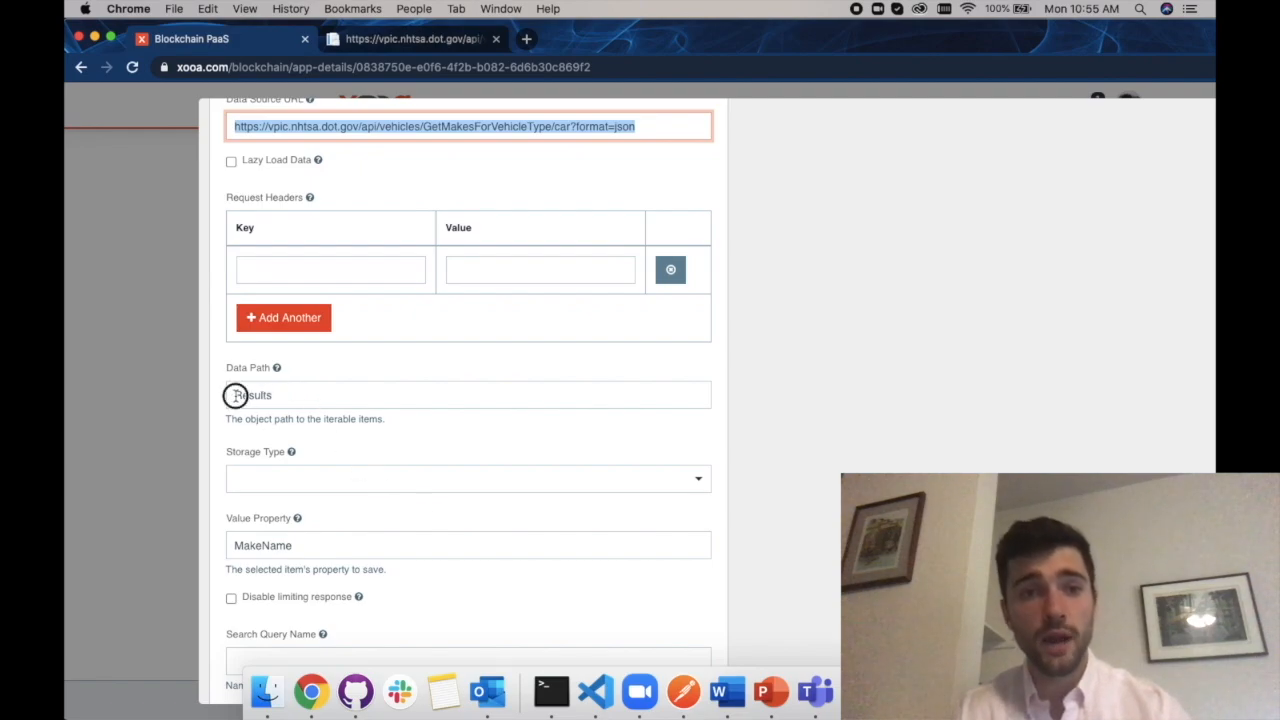
left_click_drag(233, 394, 306, 397)
left_click(334, 396)
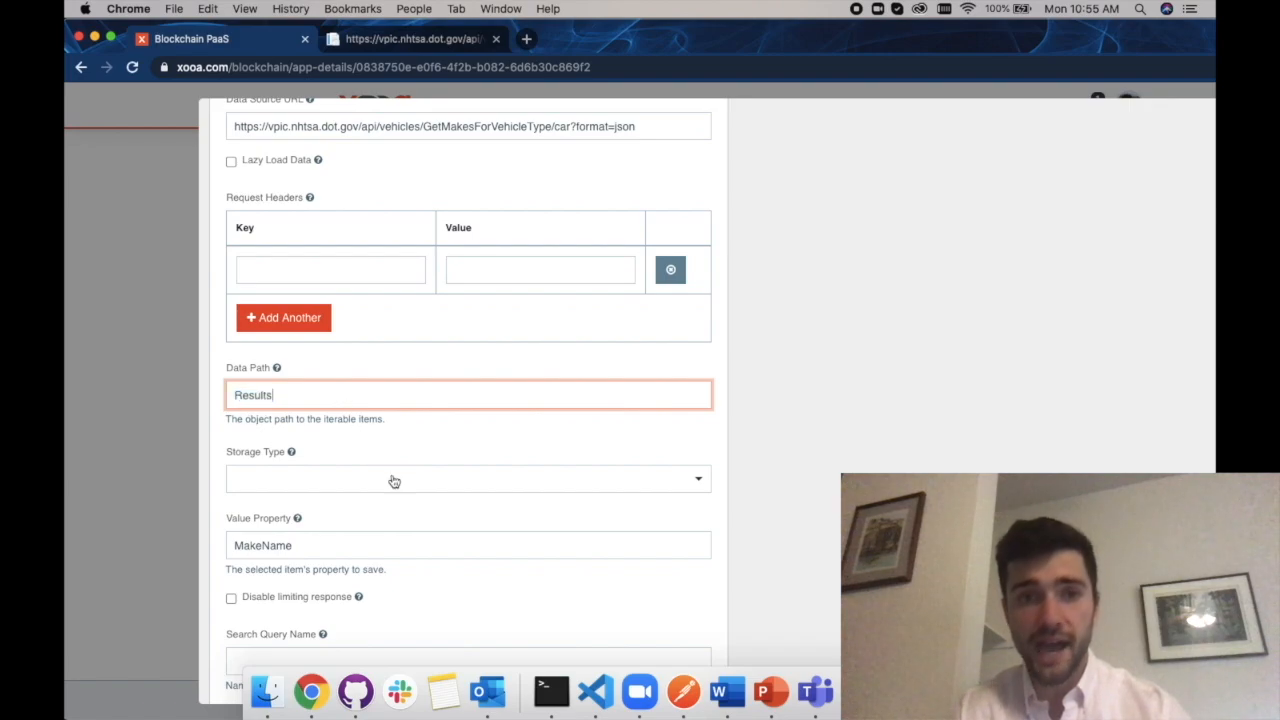
scroll(394, 480, "down", 3)
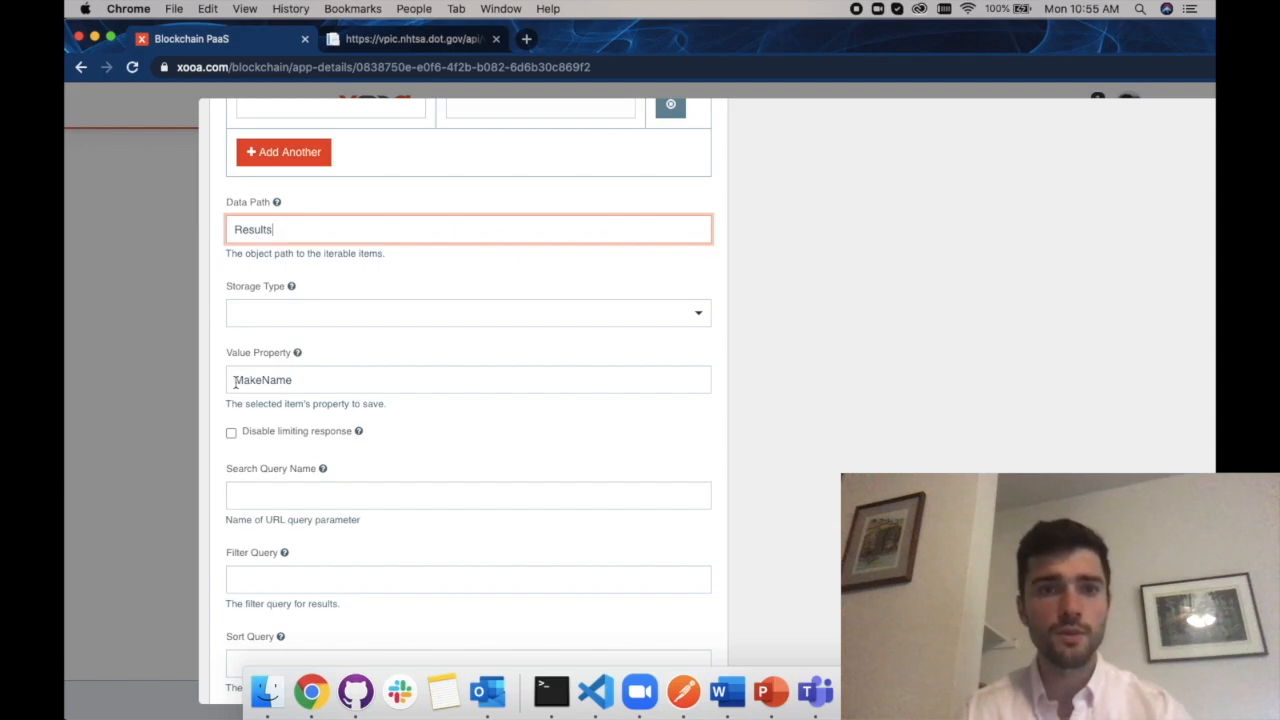
left_click_drag(236, 382, 323, 383)
left_click(356, 383)
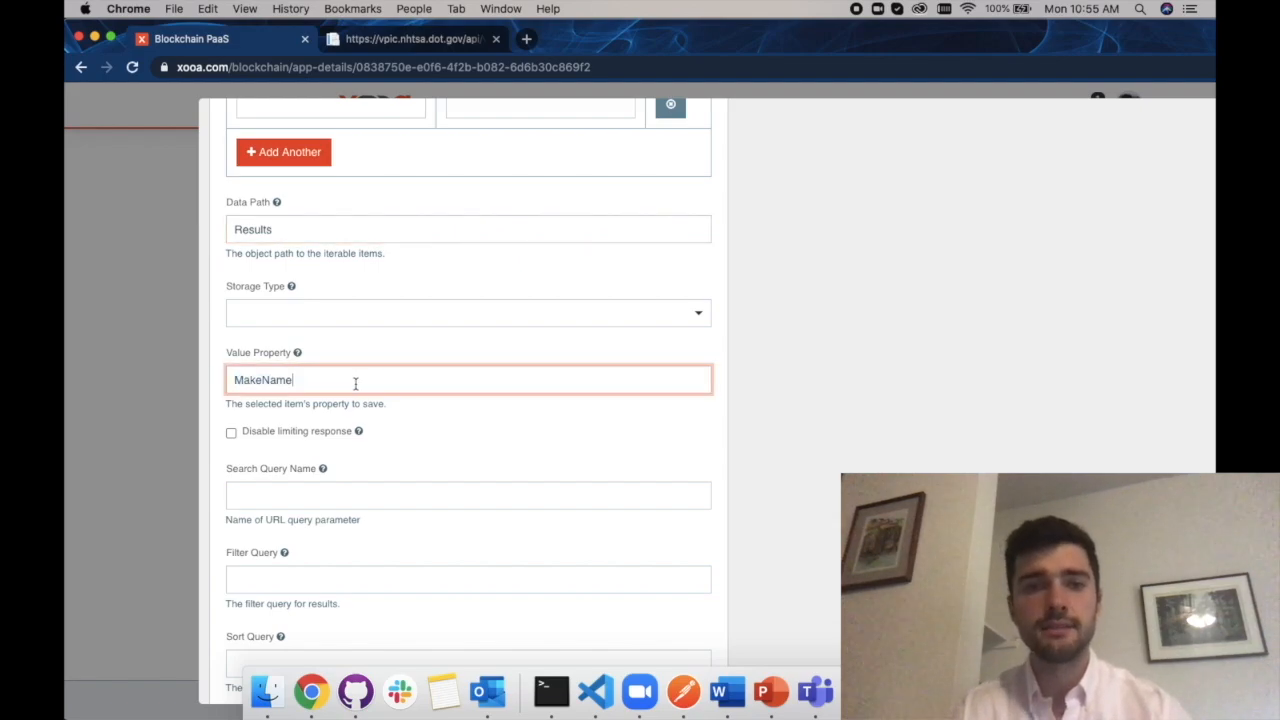
Examine the item template's MakeName reference and save the Vehicle Manufacturer component with its existing settings
scroll(427, 486, "down", 5)
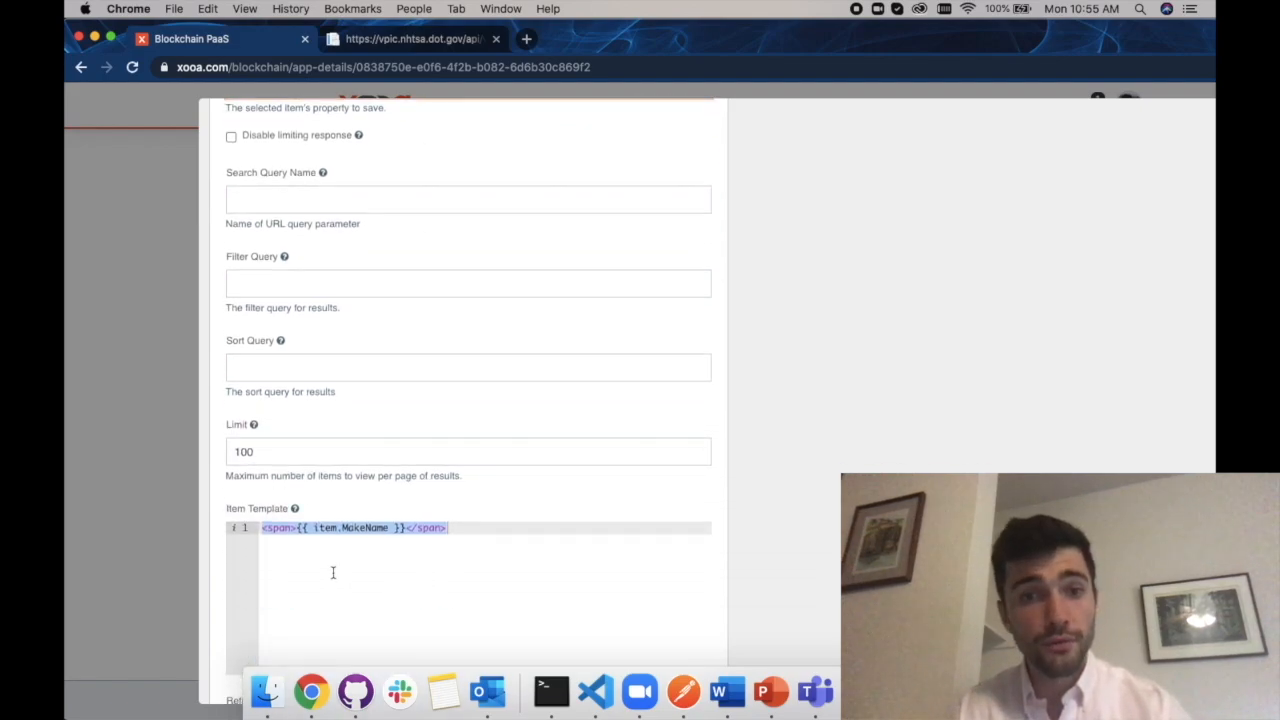
left_click(370, 529)
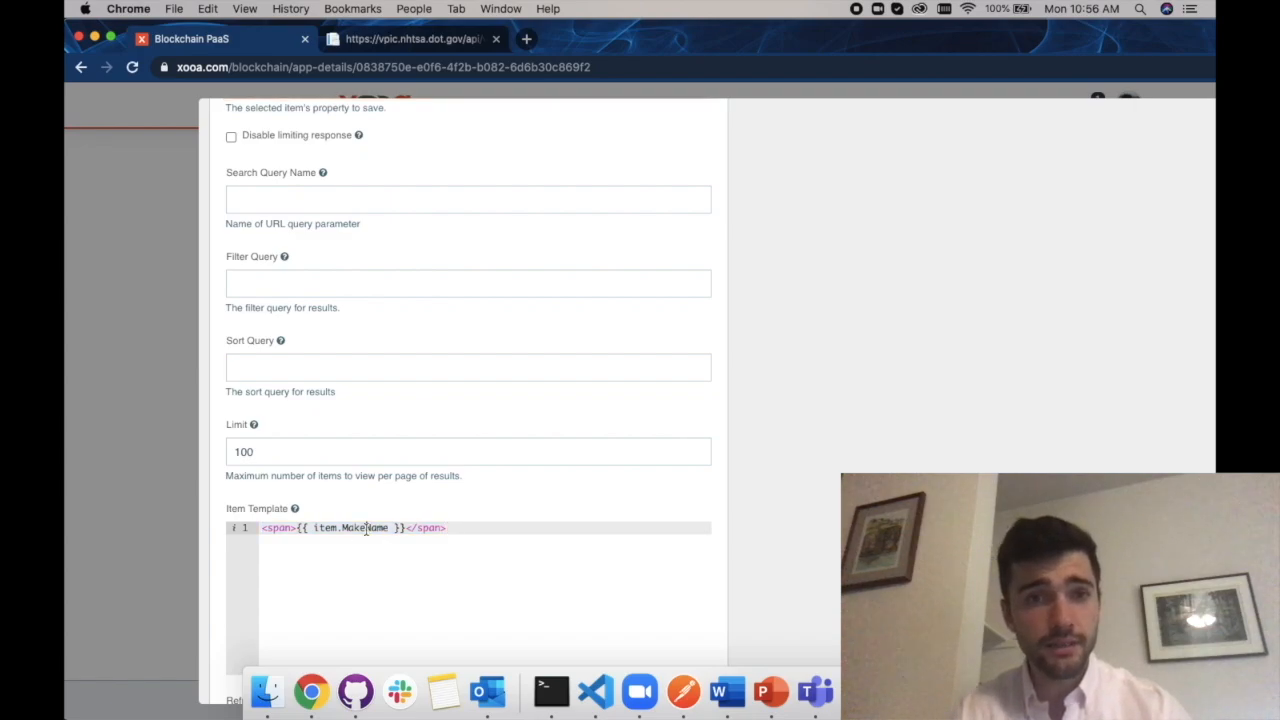
double_click(369, 529)
left_click(437, 577)
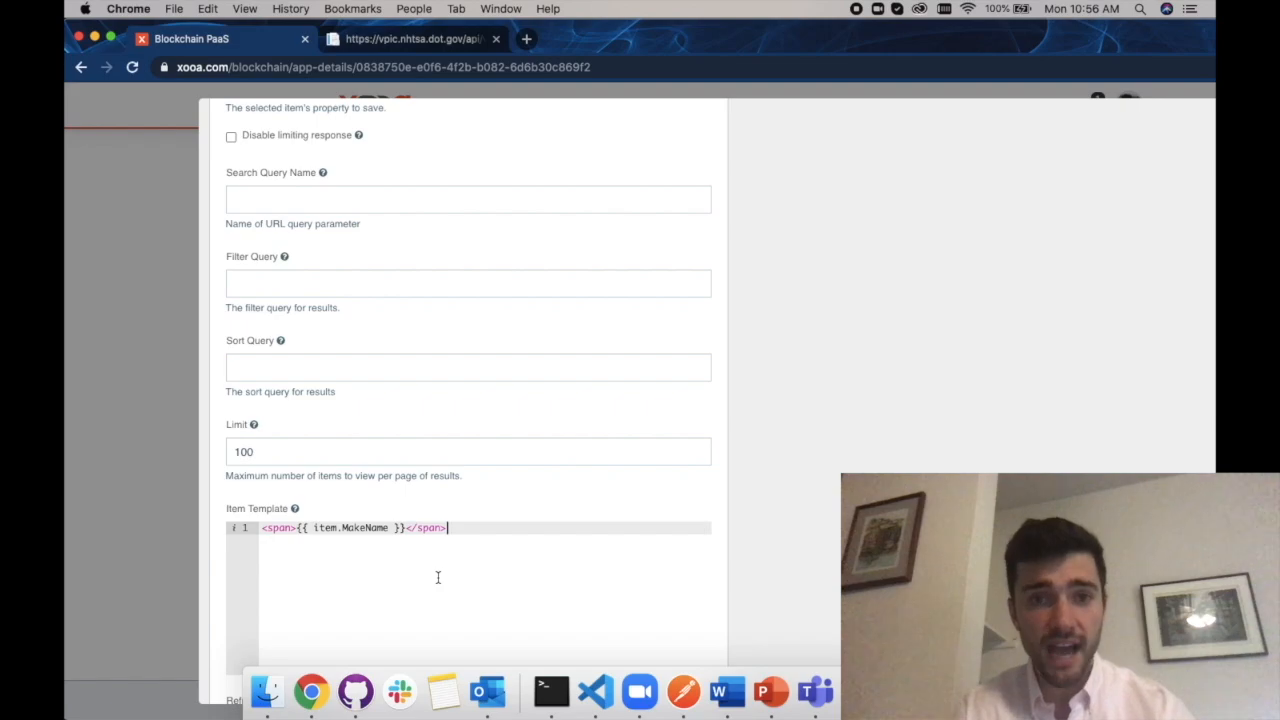
scroll(437, 577, "up", 10)
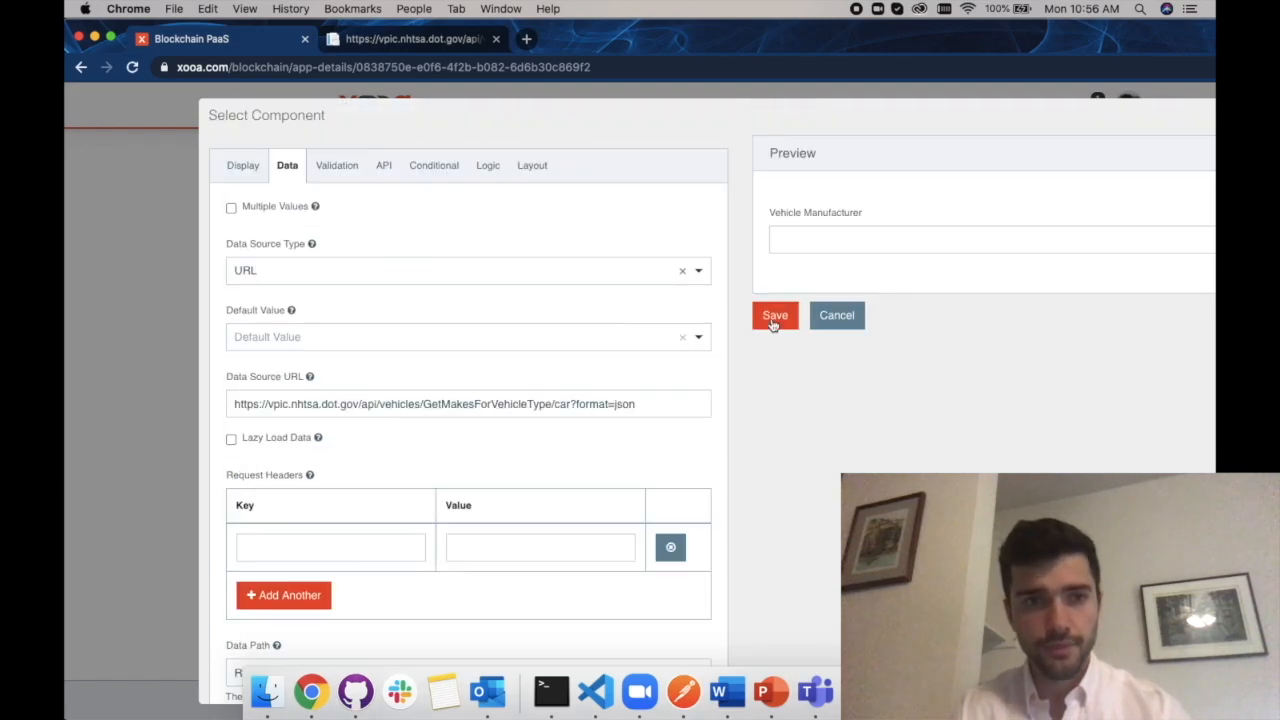
left_click(775, 316)
Review the Scheduled Pickup Time component's display and date settings and disable its time input
scroll(650, 563, "down", 3)
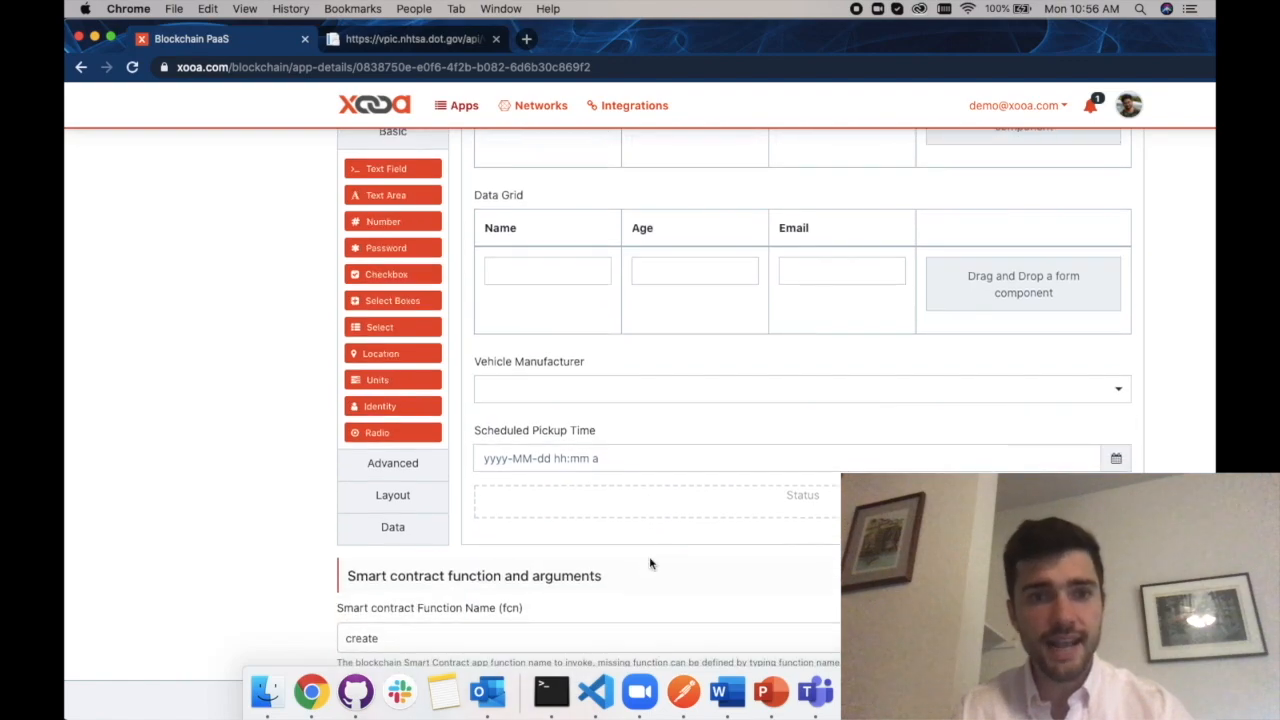
left_click(392, 463)
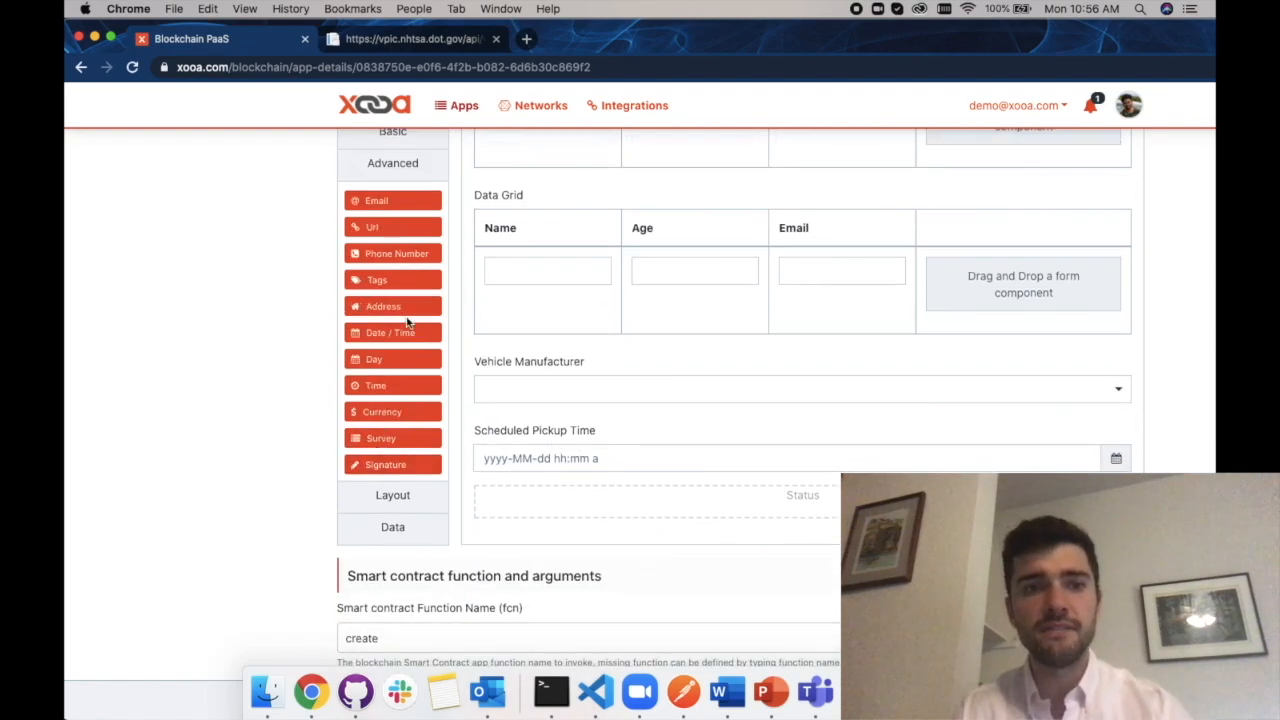
mouse_move(966, 437)
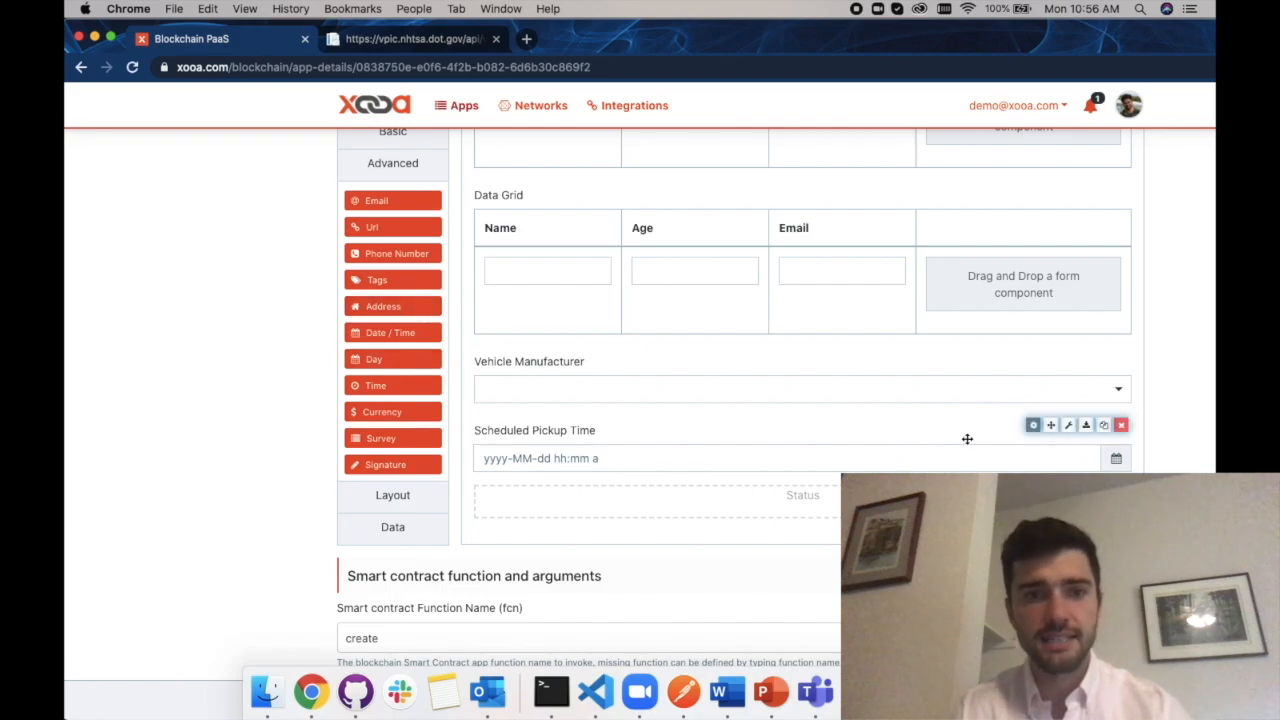
left_click(1033, 425)
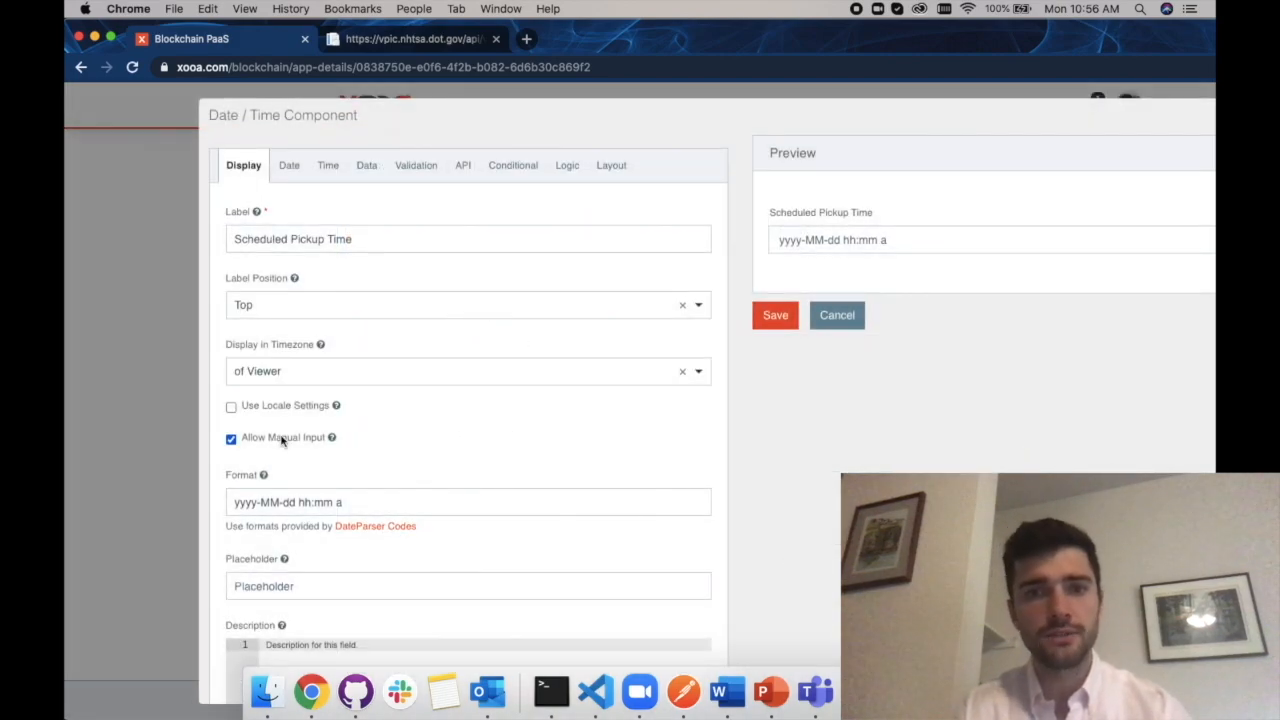
left_click(287, 166)
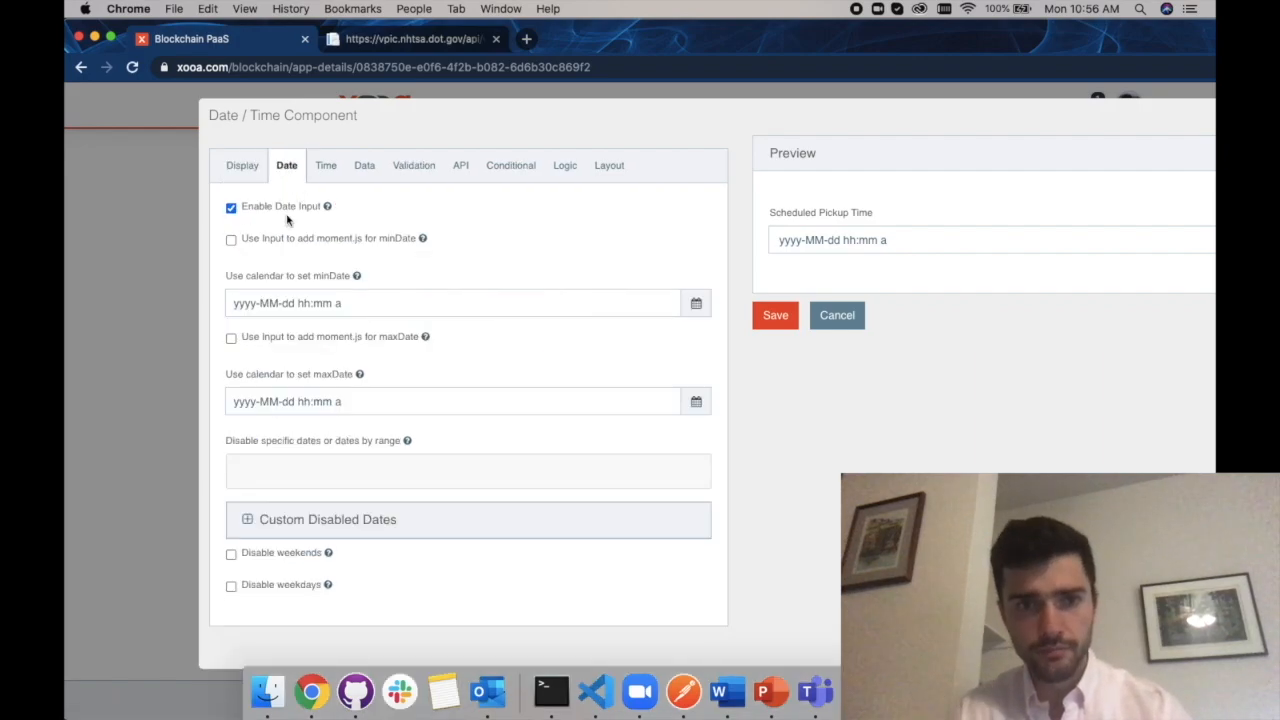
left_click(326, 165)
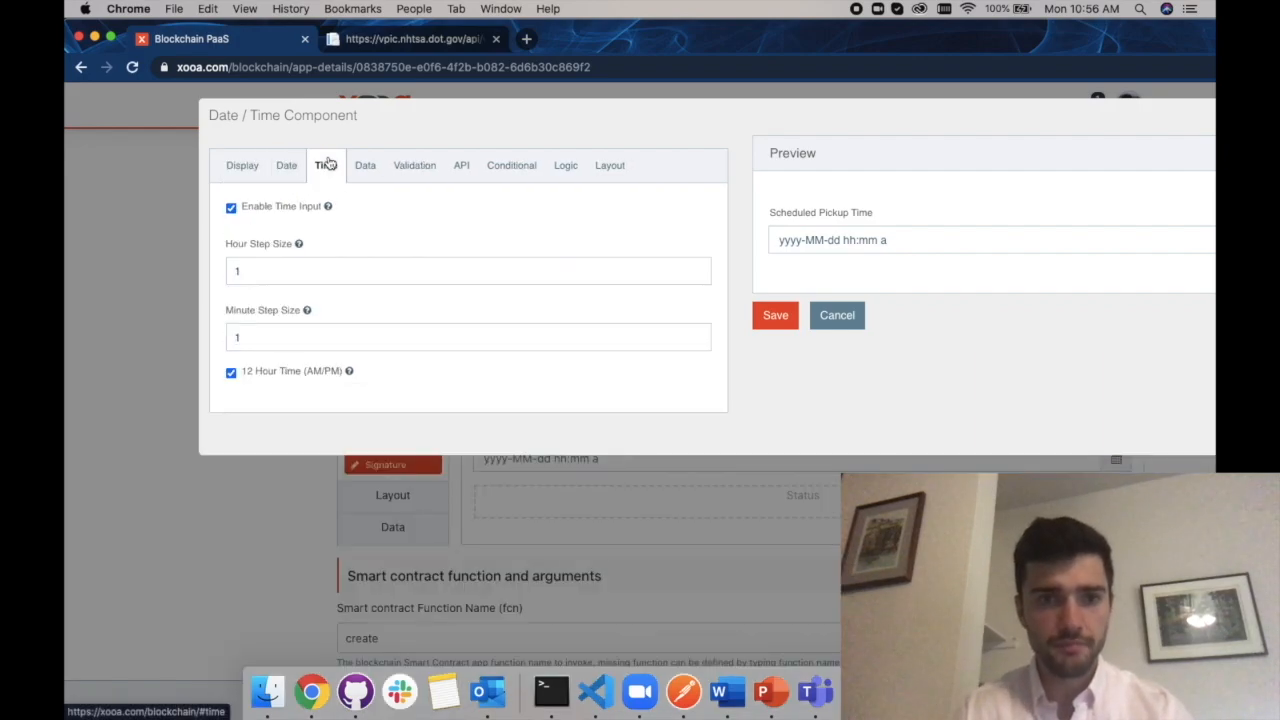
left_click(231, 208)
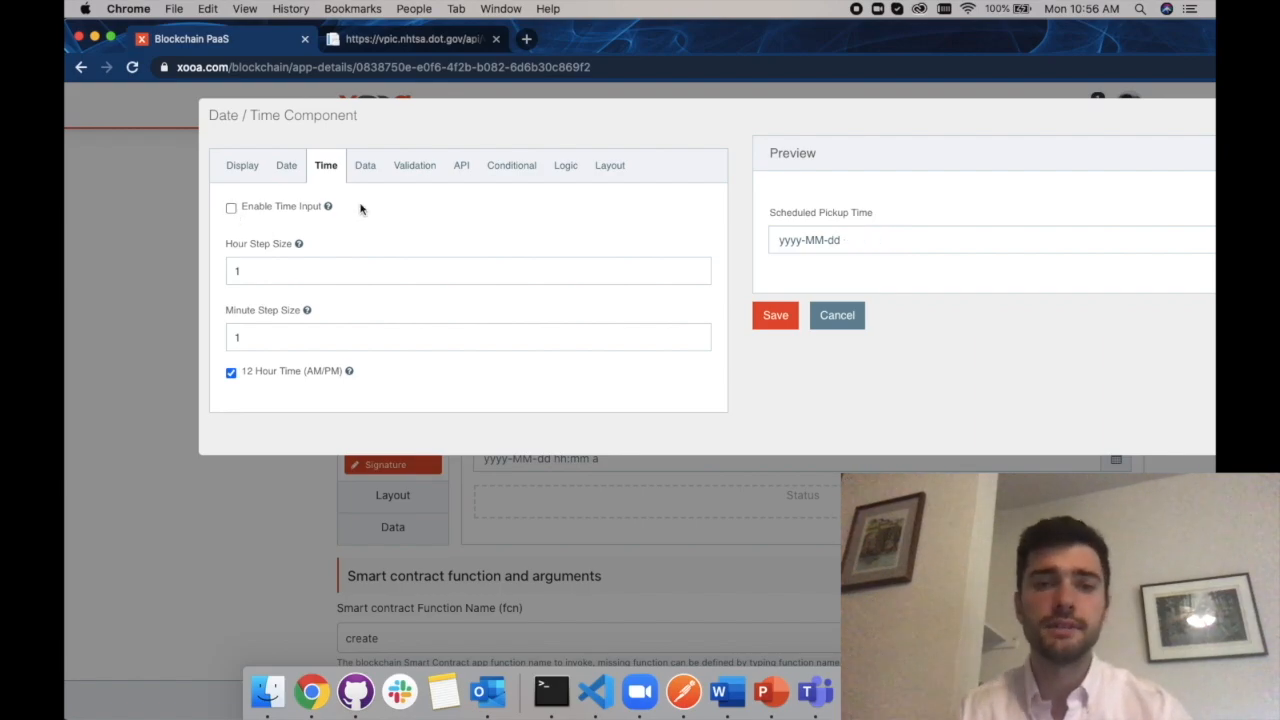
Enter moment() as the Scheduled Pickup Time component's default date and close its settings without saving
left_click(366, 169)
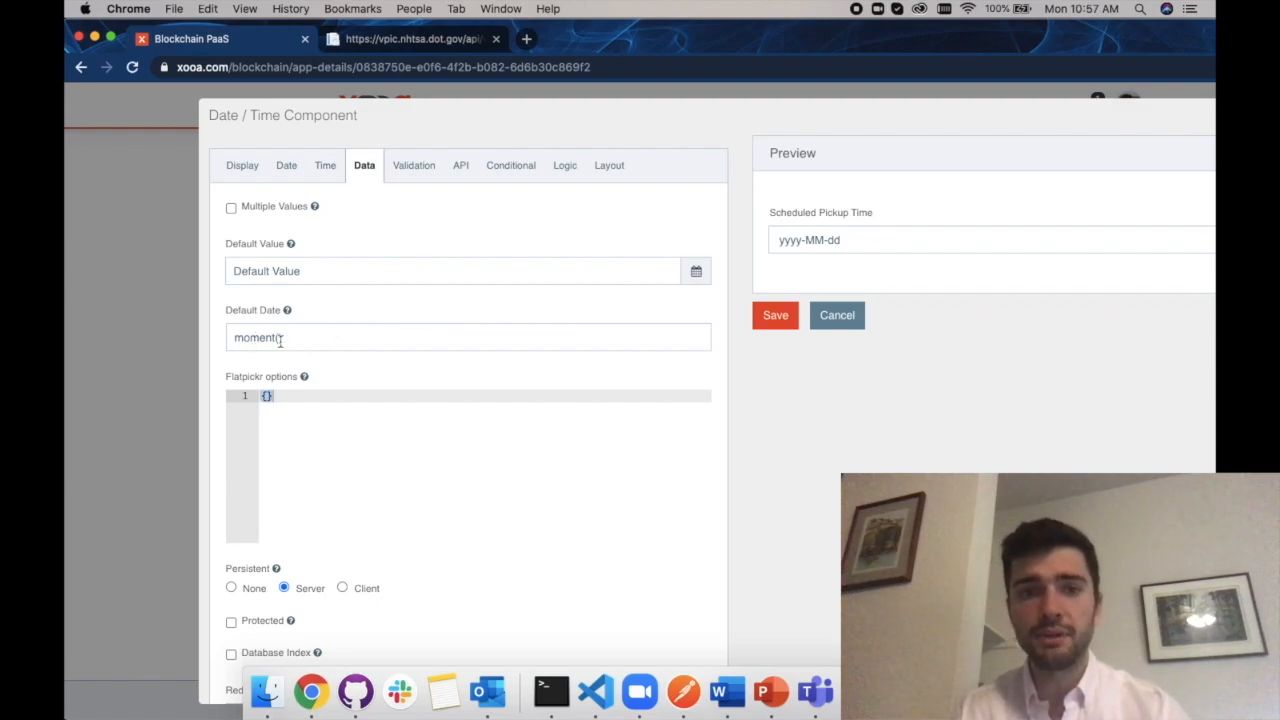
left_click(320, 340)
type("moment()")
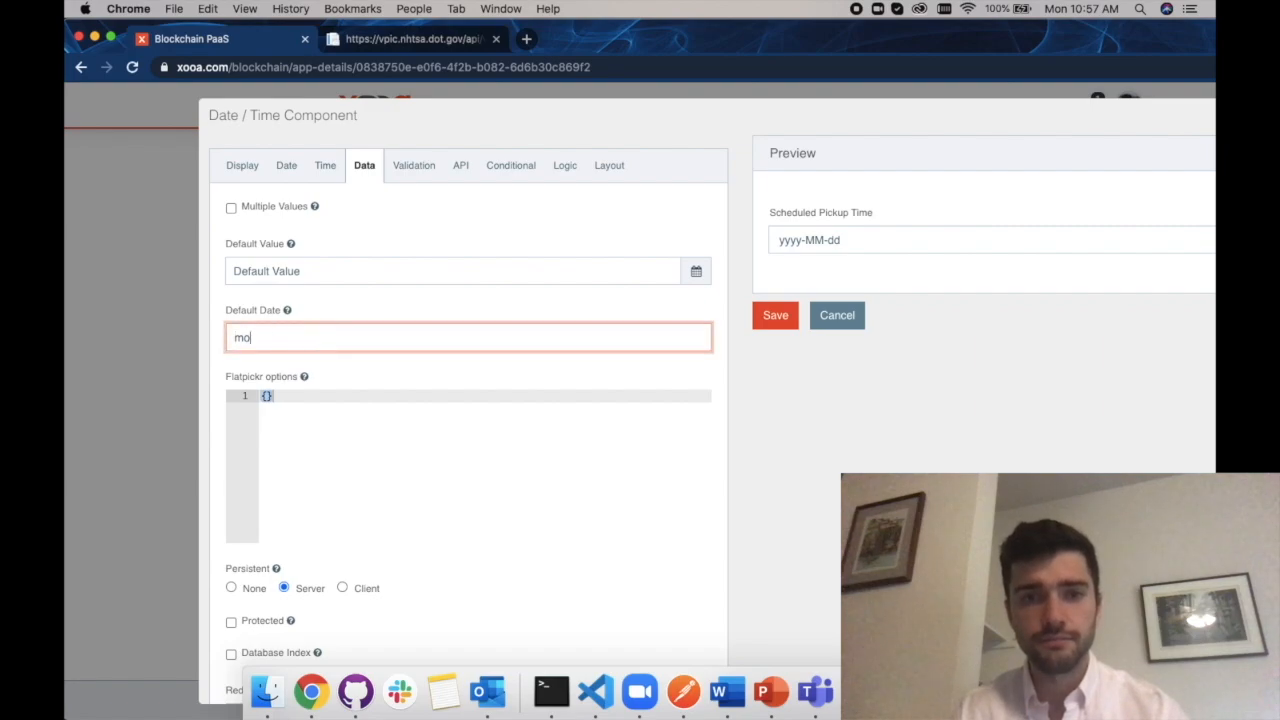
left_click(479, 382)
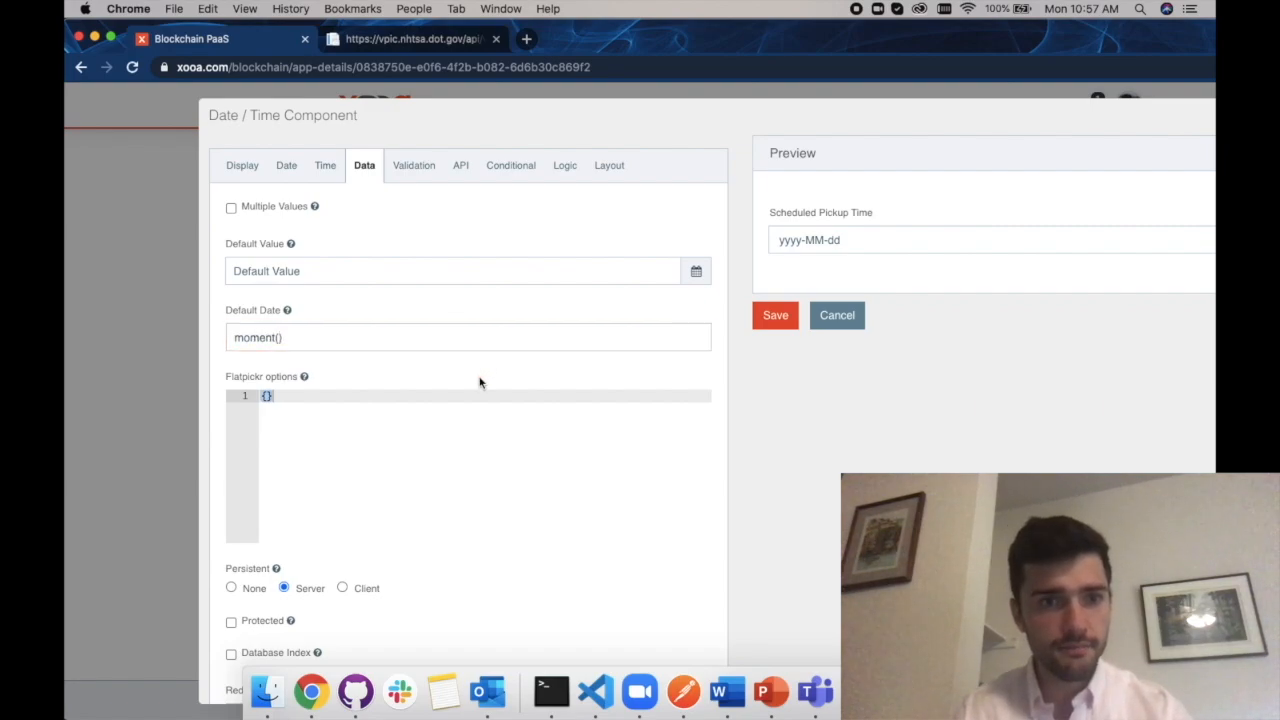
left_click(840, 316)
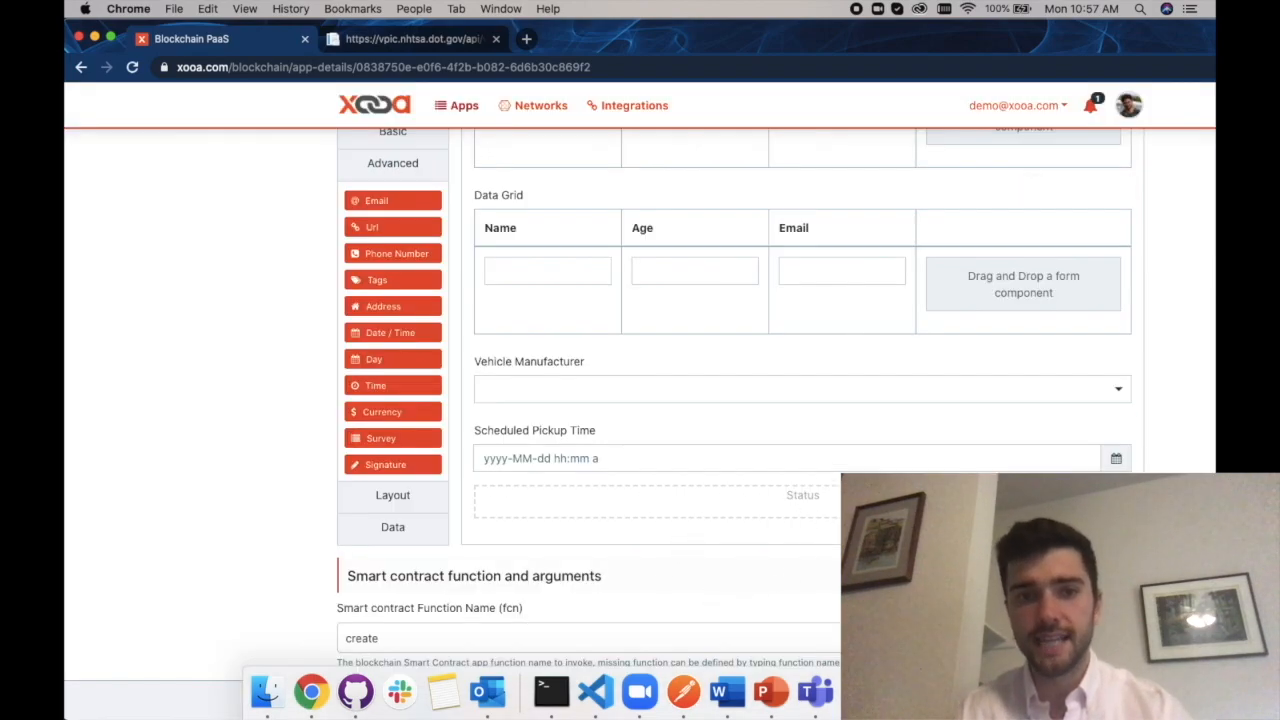
Examine the JavaScript calculated value in the data settings of the hidden Status component
left_click(392, 530)
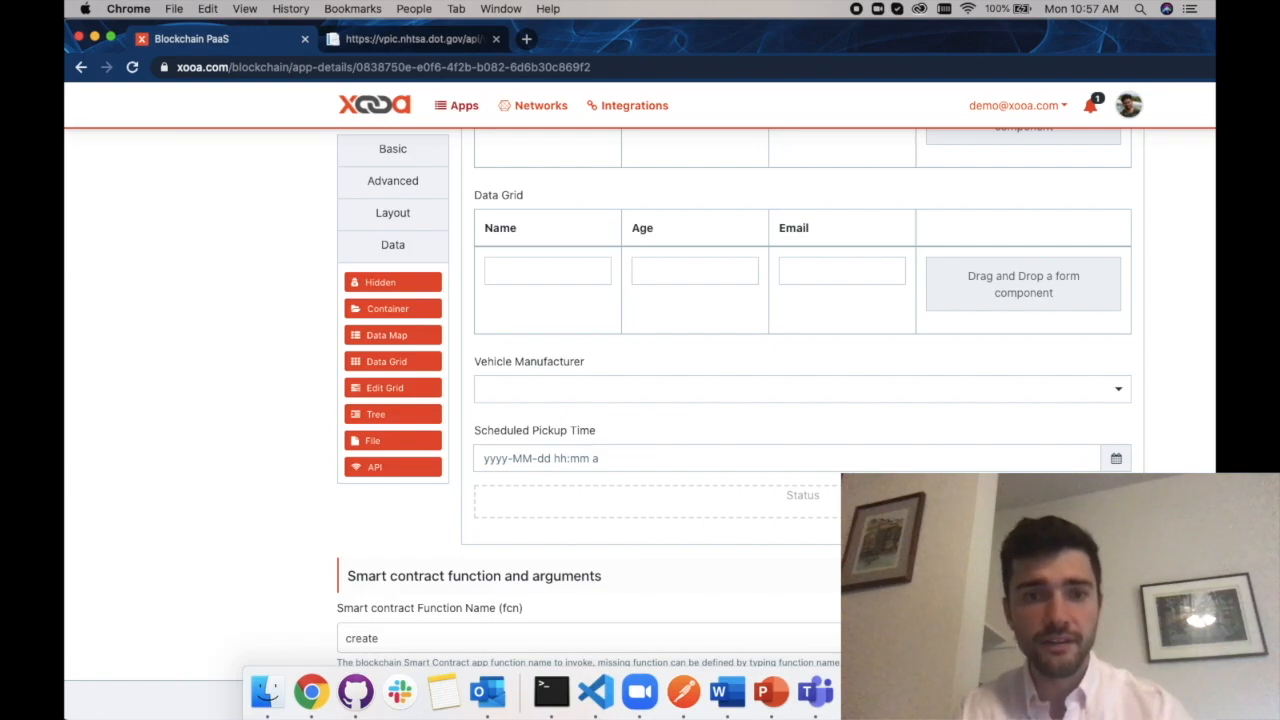
left_click(1086, 487)
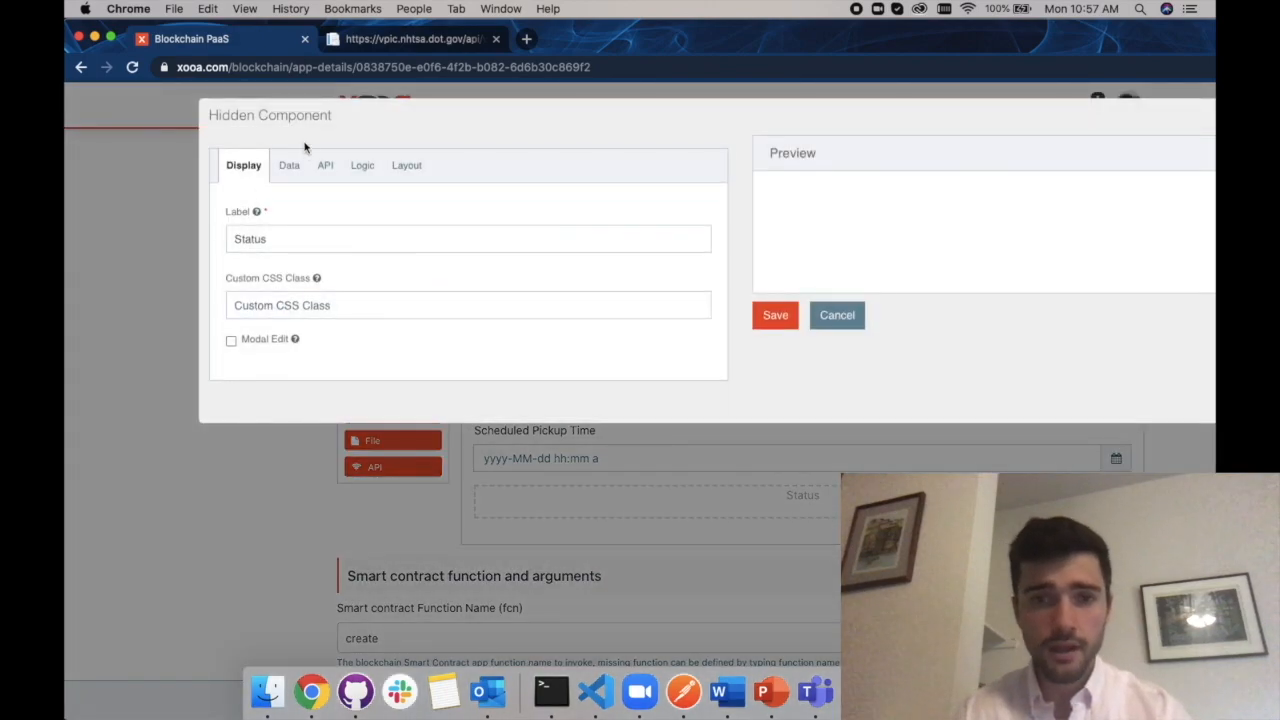
left_click(286, 168)
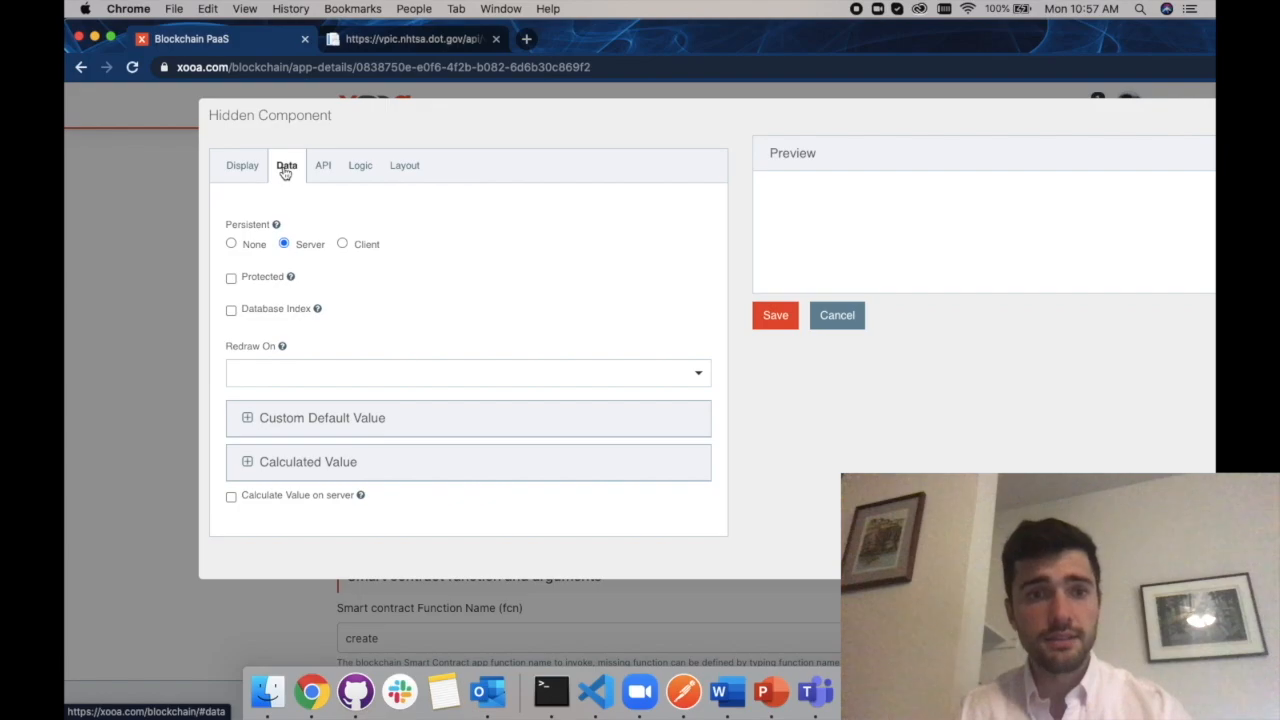
left_click(248, 465)
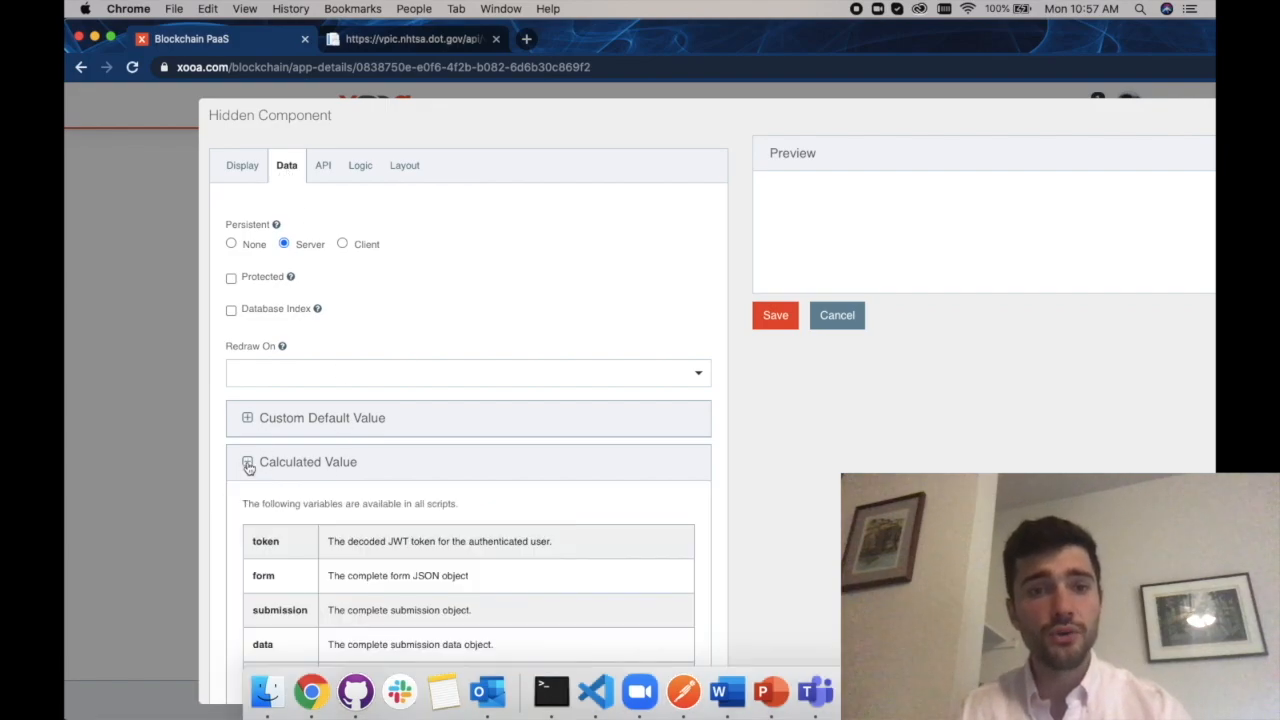
scroll(423, 575, "down", 5)
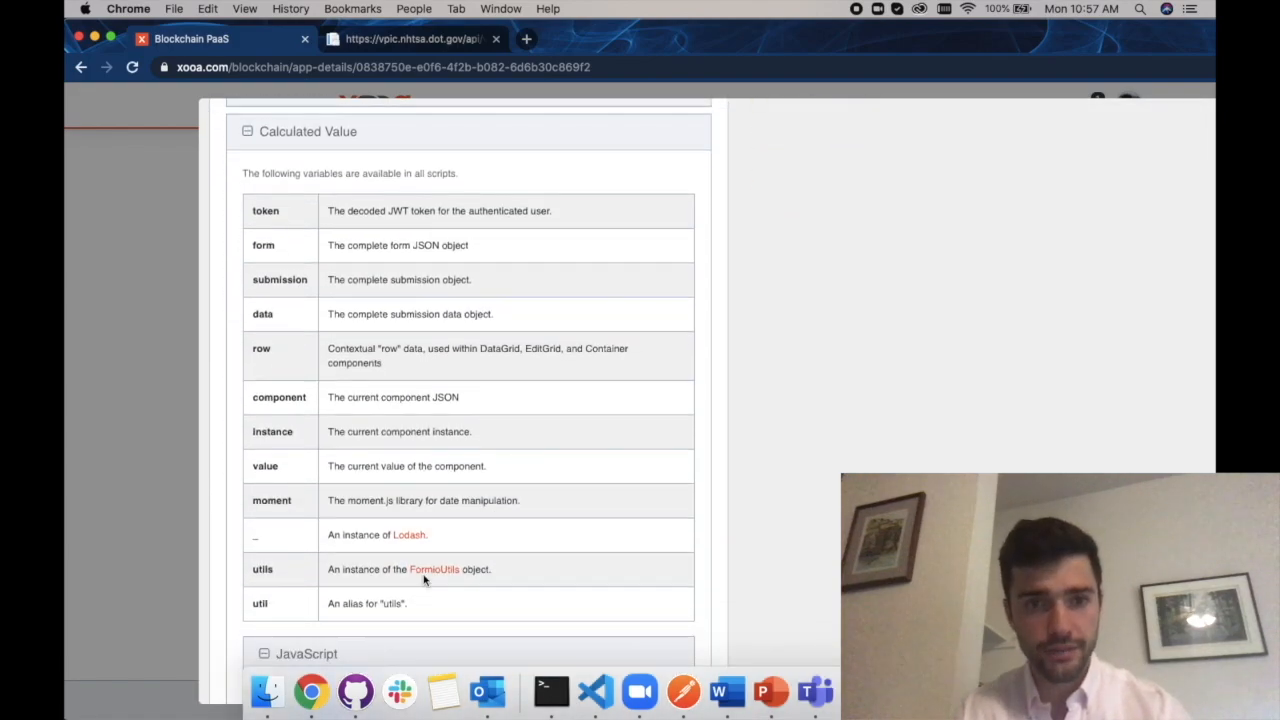
scroll(423, 578, "down", 5)
left_click(432, 399)
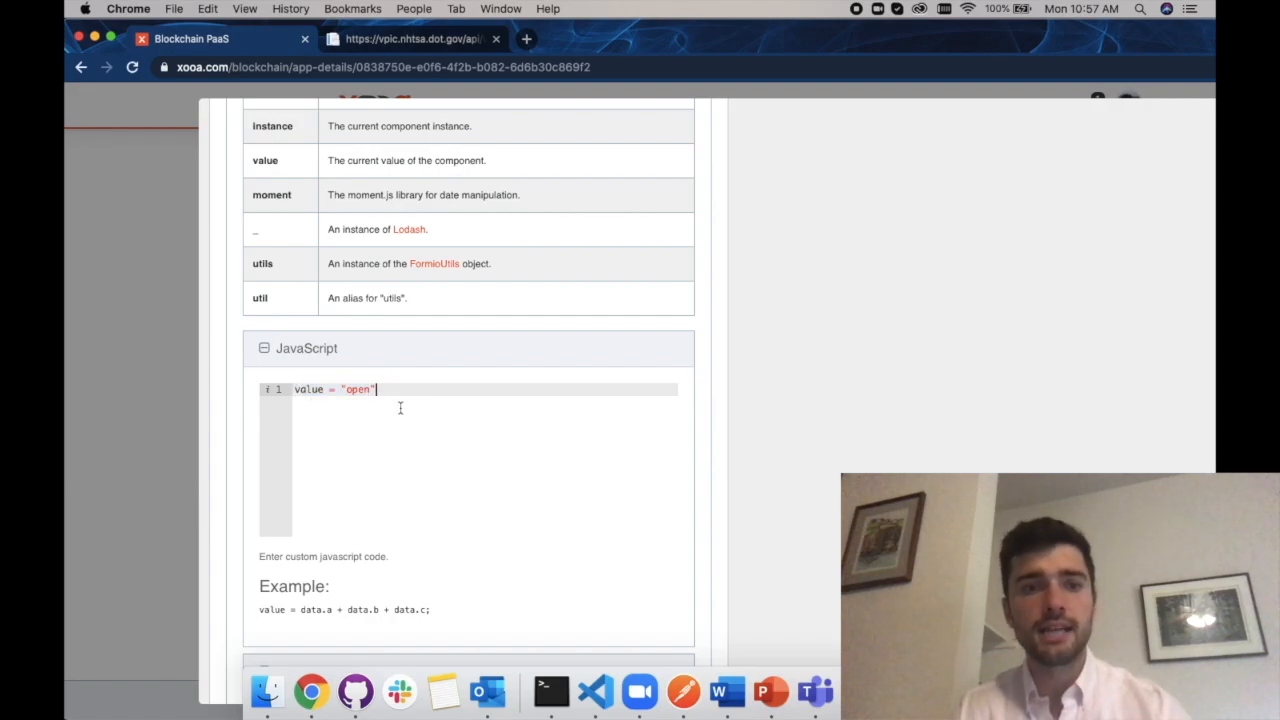
Check the hidden Status component's API property name and close its settings without saving
scroll(400, 406, "up", 10)
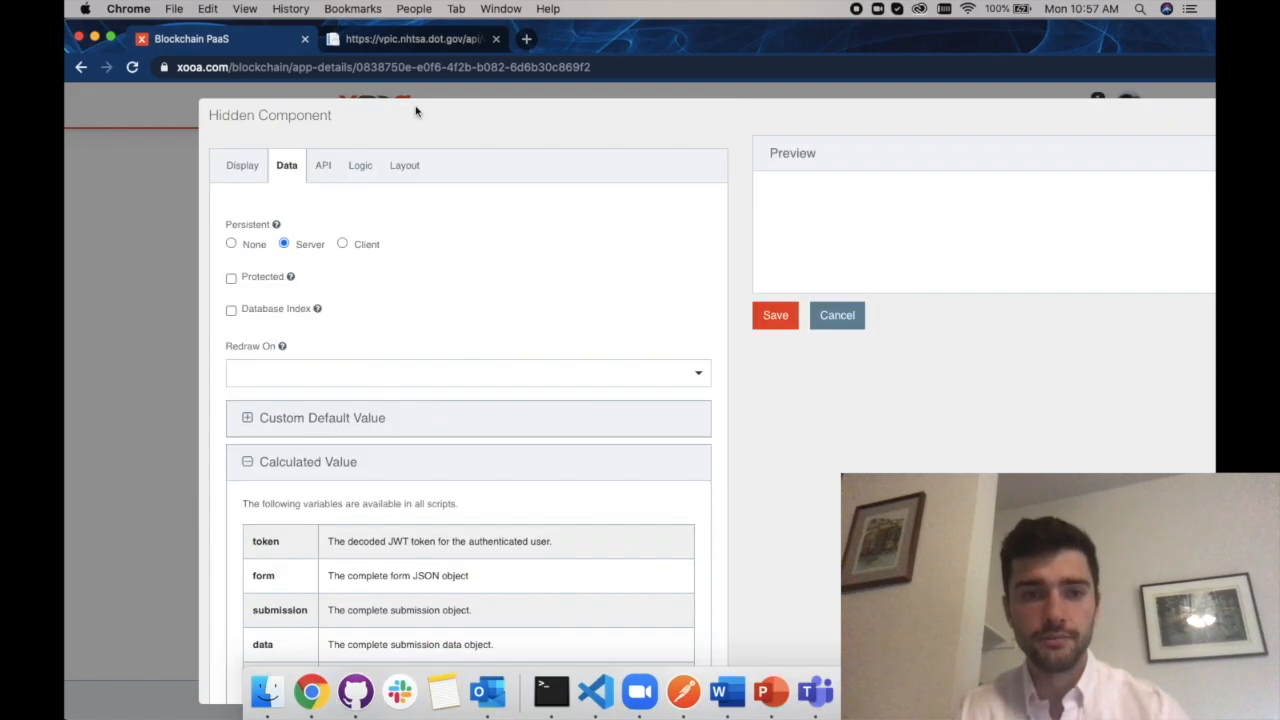
left_click(321, 172)
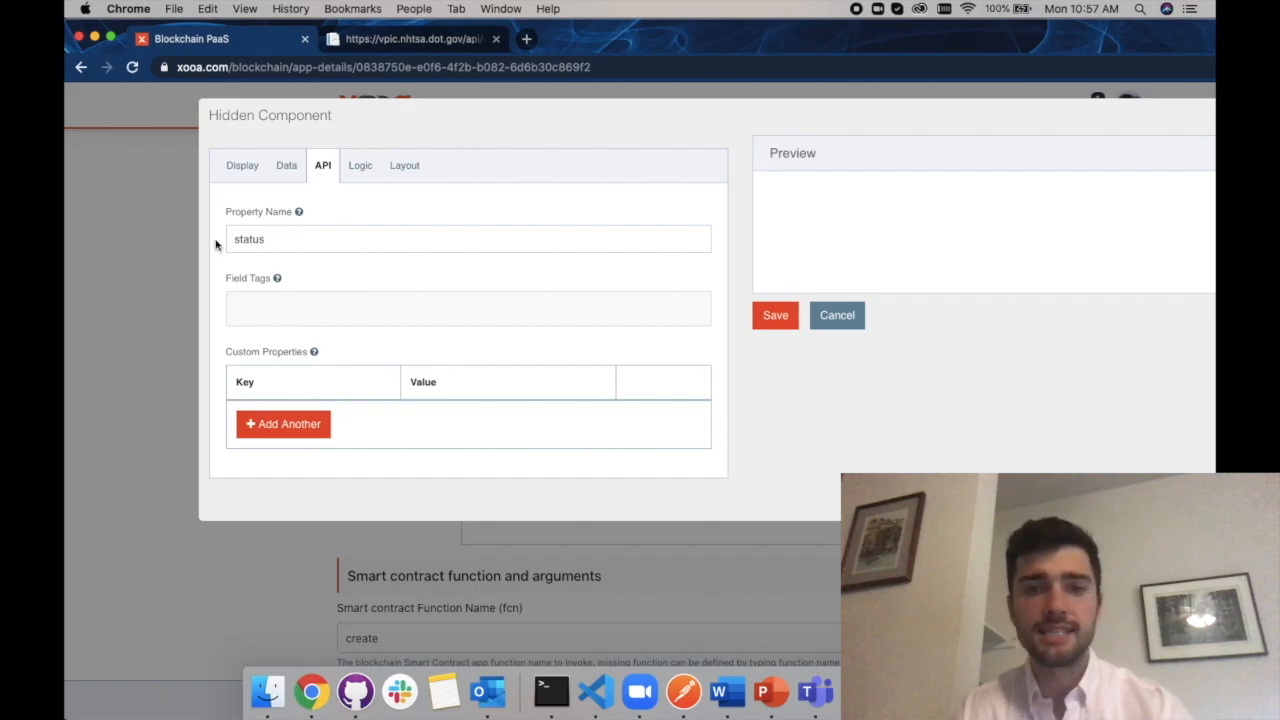
left_click(840, 315)
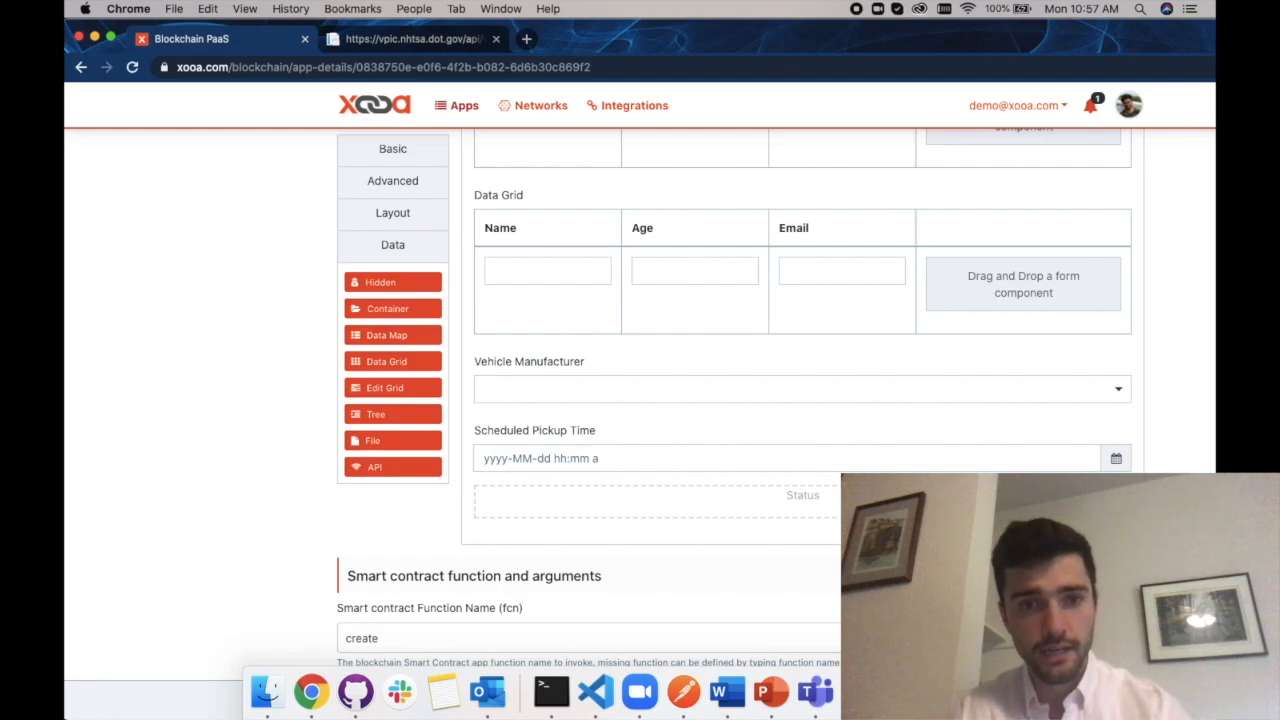
Leave the Demo form's editor without saving the changes and return to the forms list
scroll(541, 596, "down", 1)
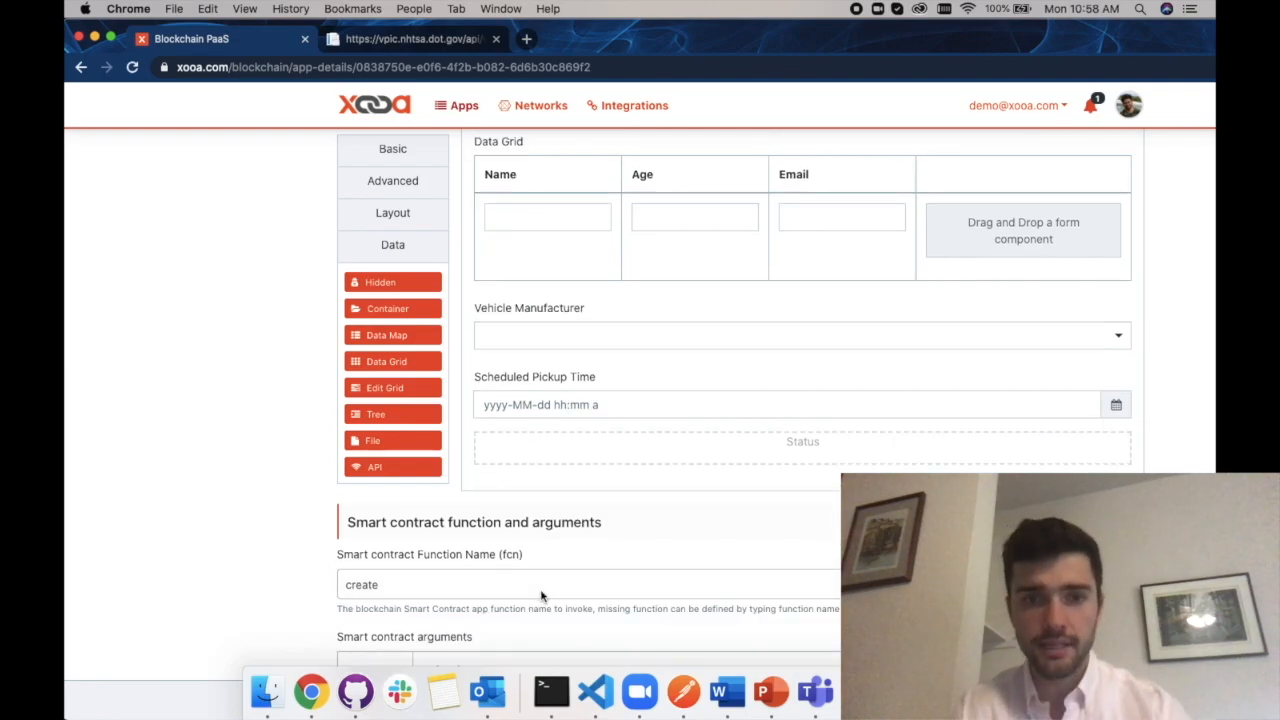
scroll(541, 596, "up", 10)
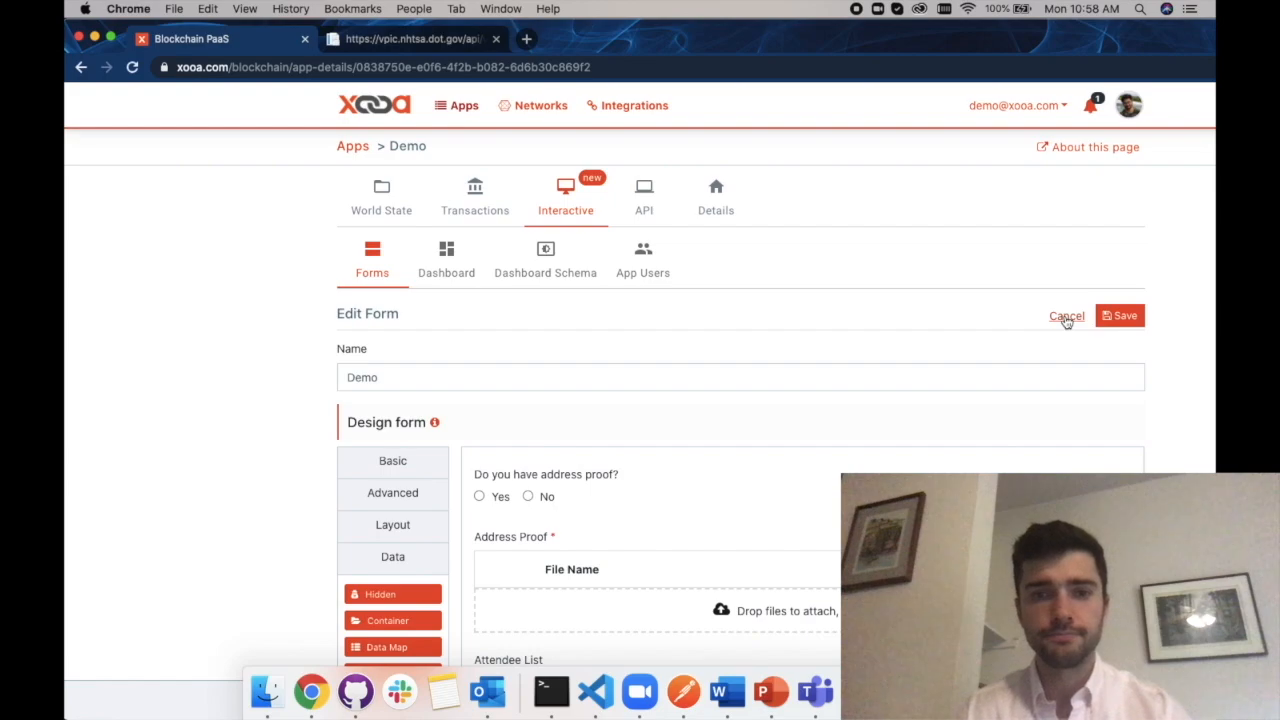
left_click(1066, 317)
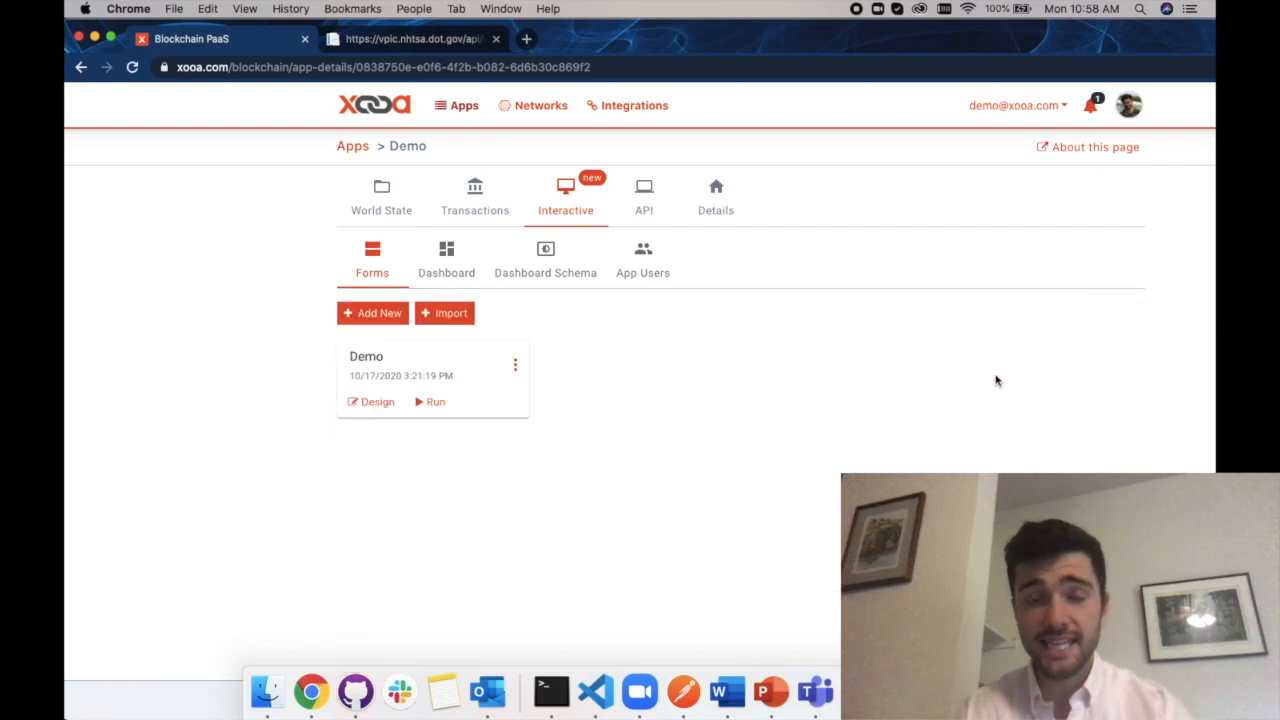